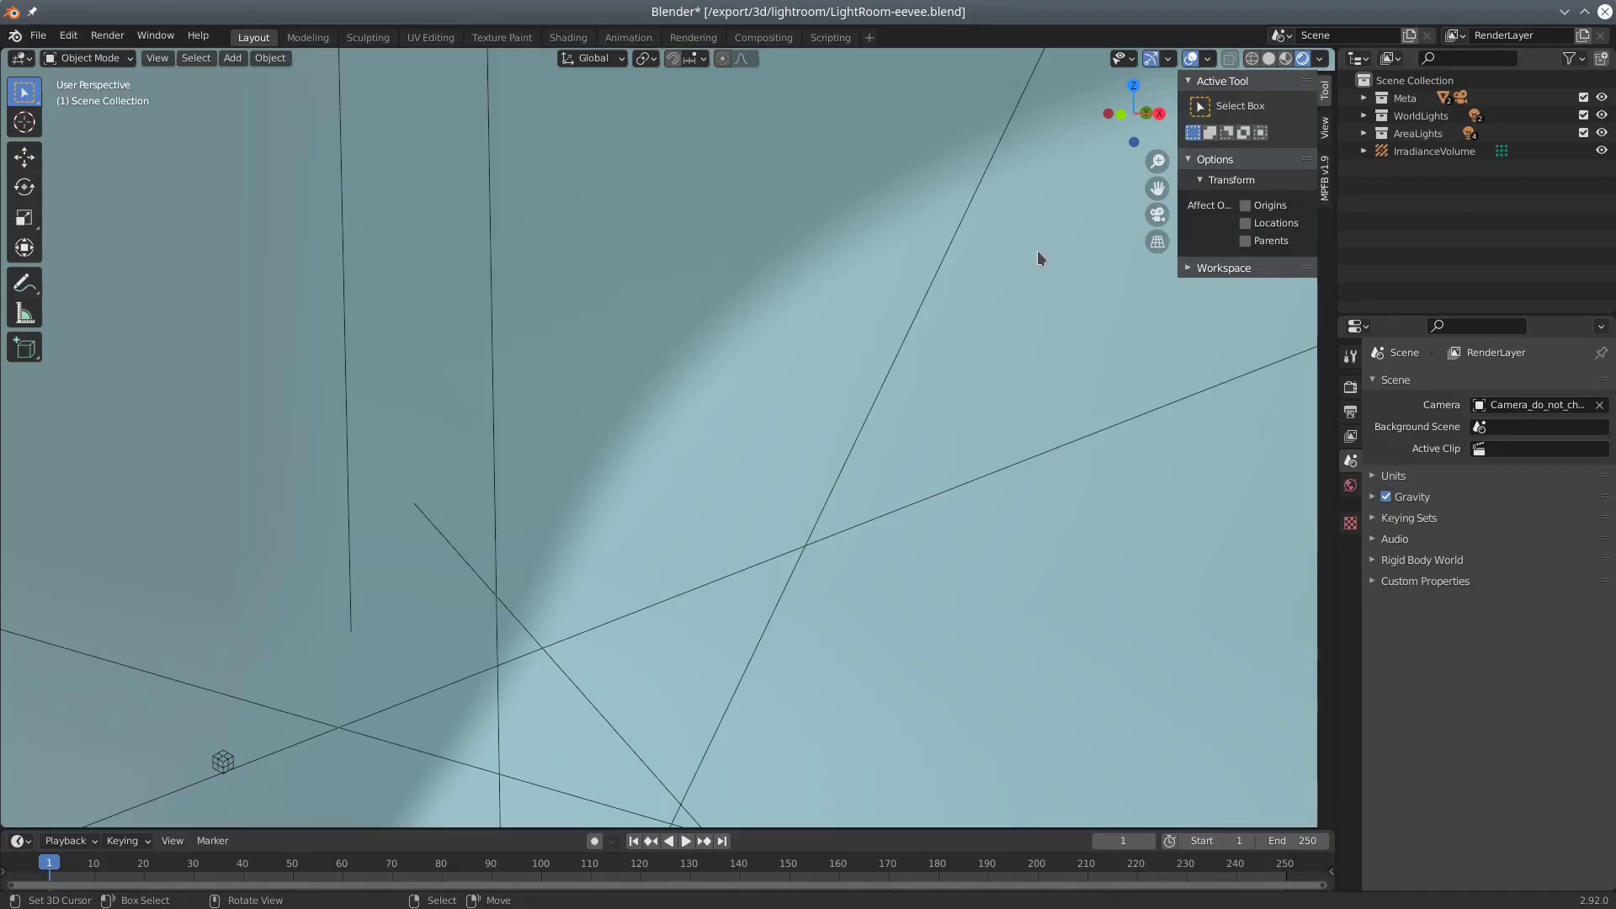
- Create a default Female/Young human from MPFB's New human panel
click(1326, 173)
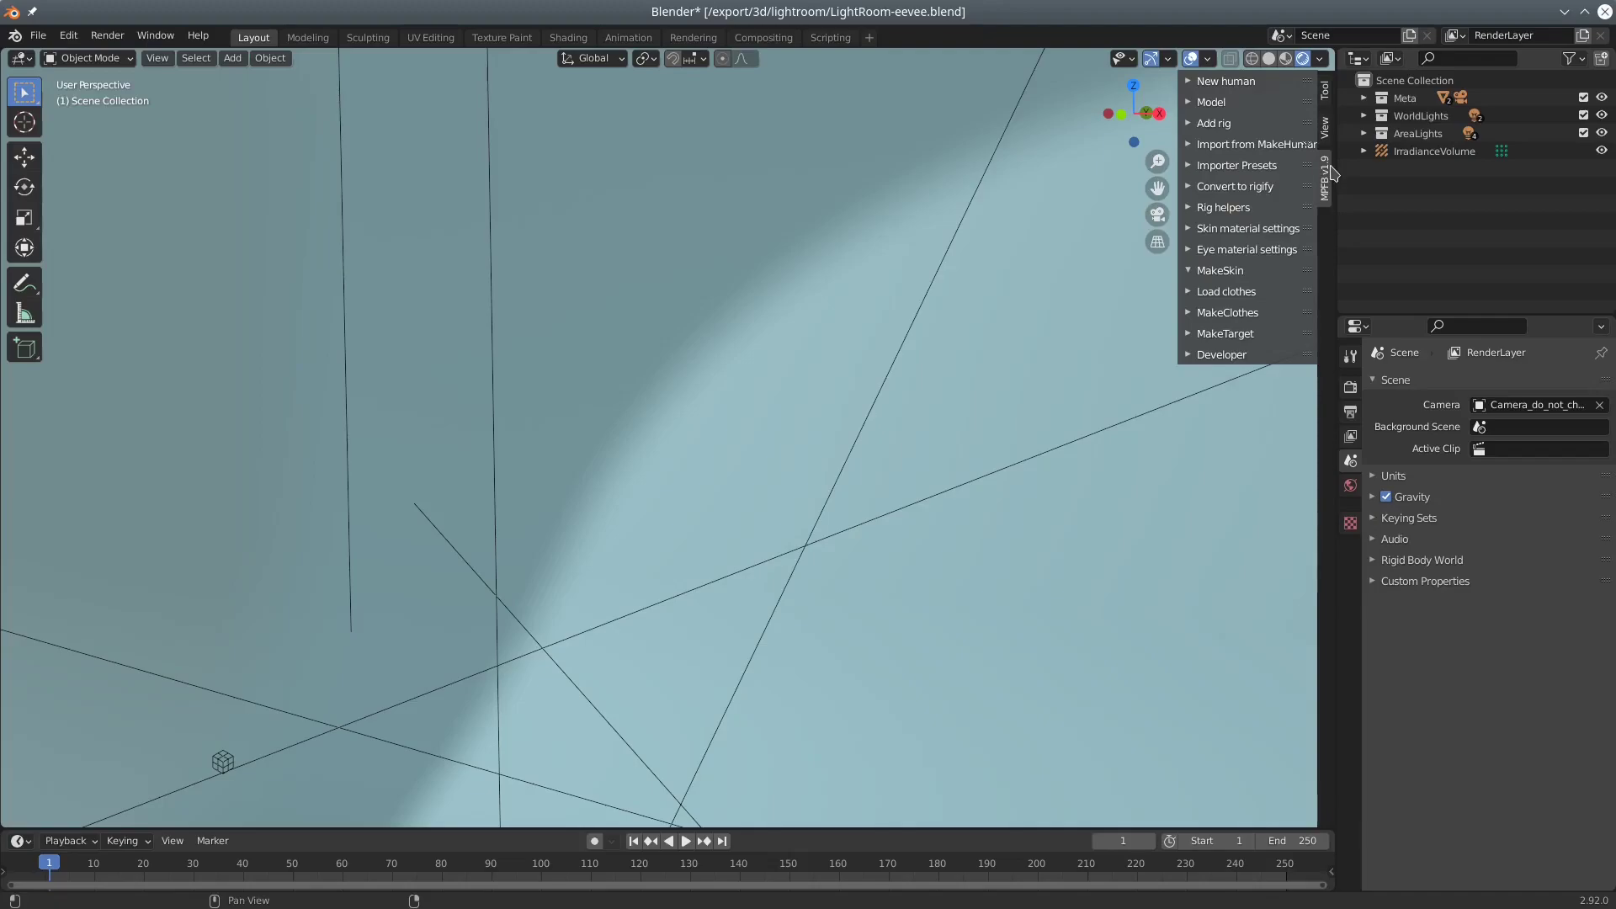
click(1188, 81)
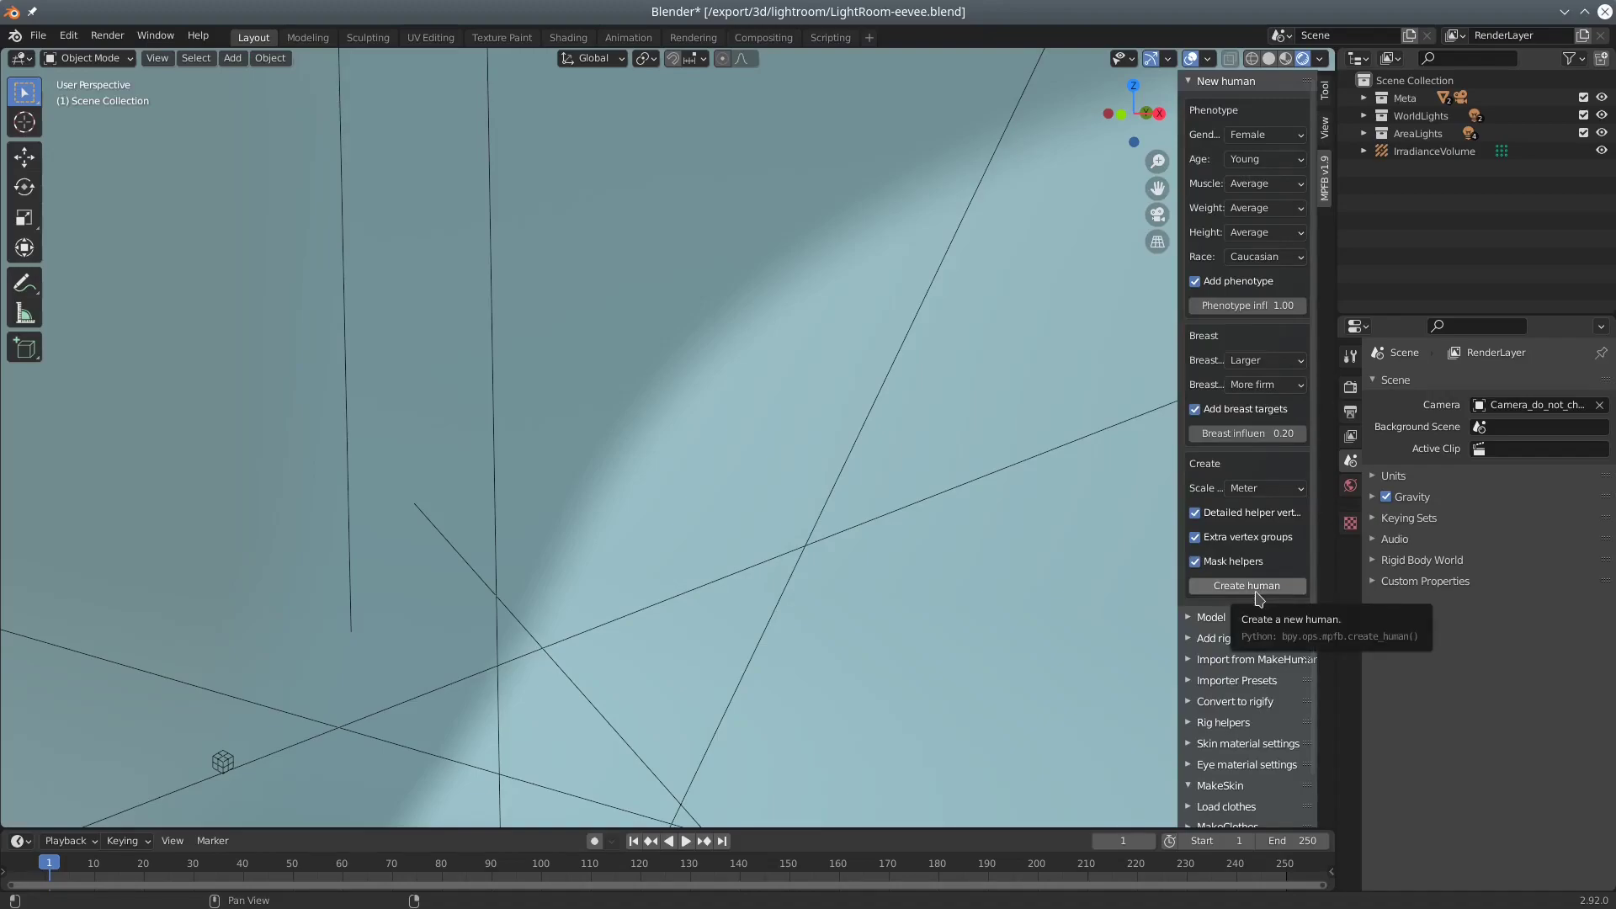
click(1257, 587)
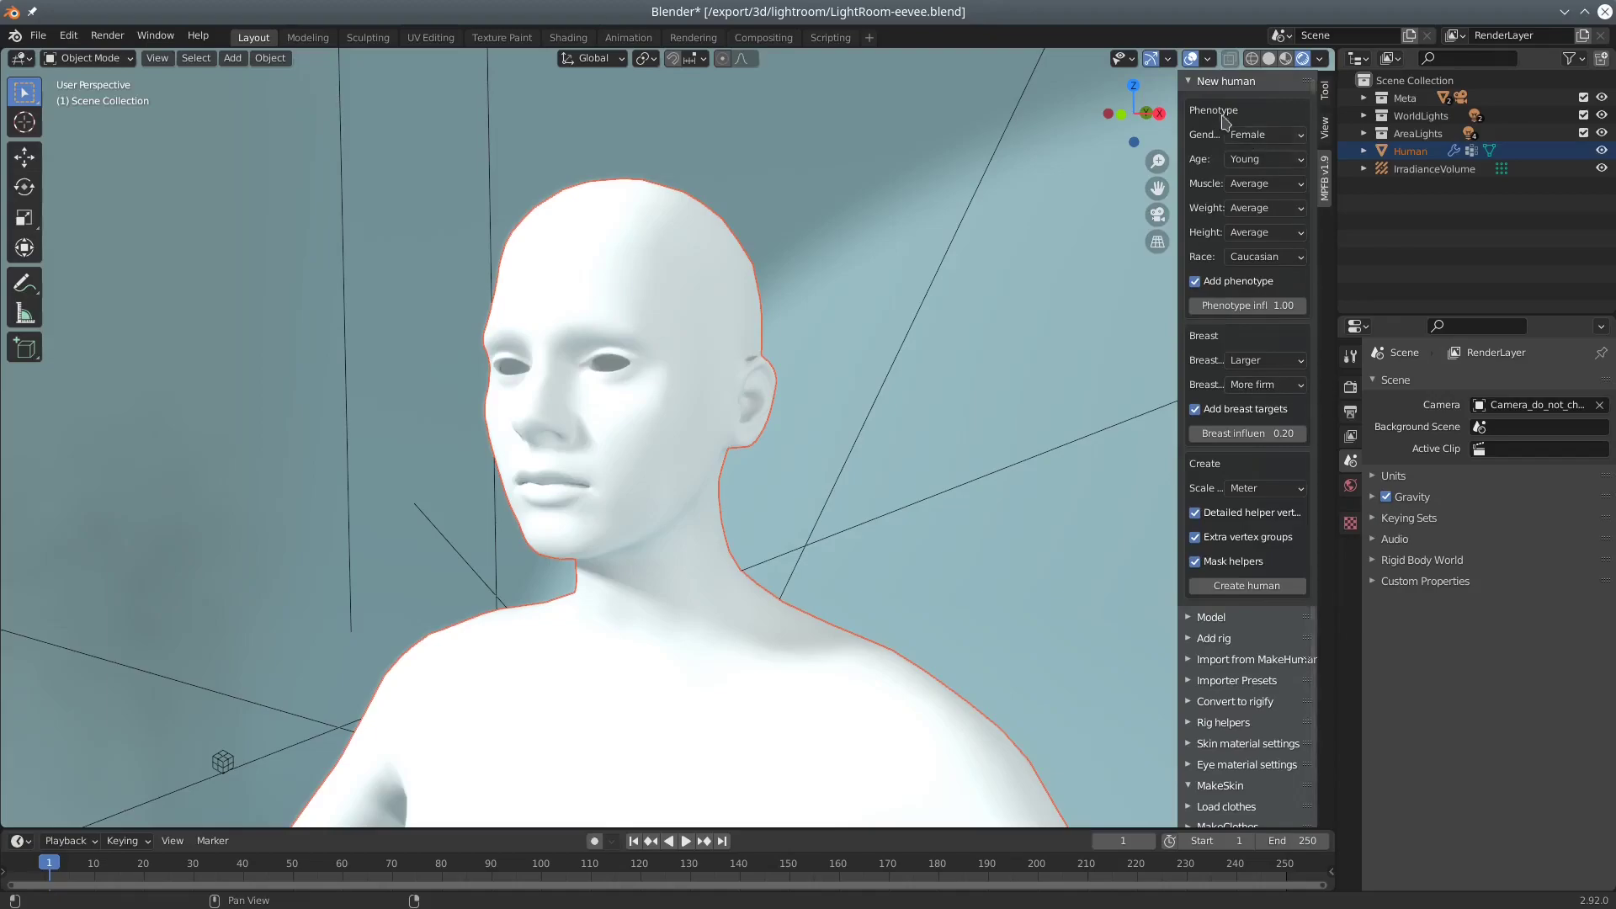
- Import the middleage_caucasian_female.mhmat skin material onto the human through MakeSkin
click(1193, 81)
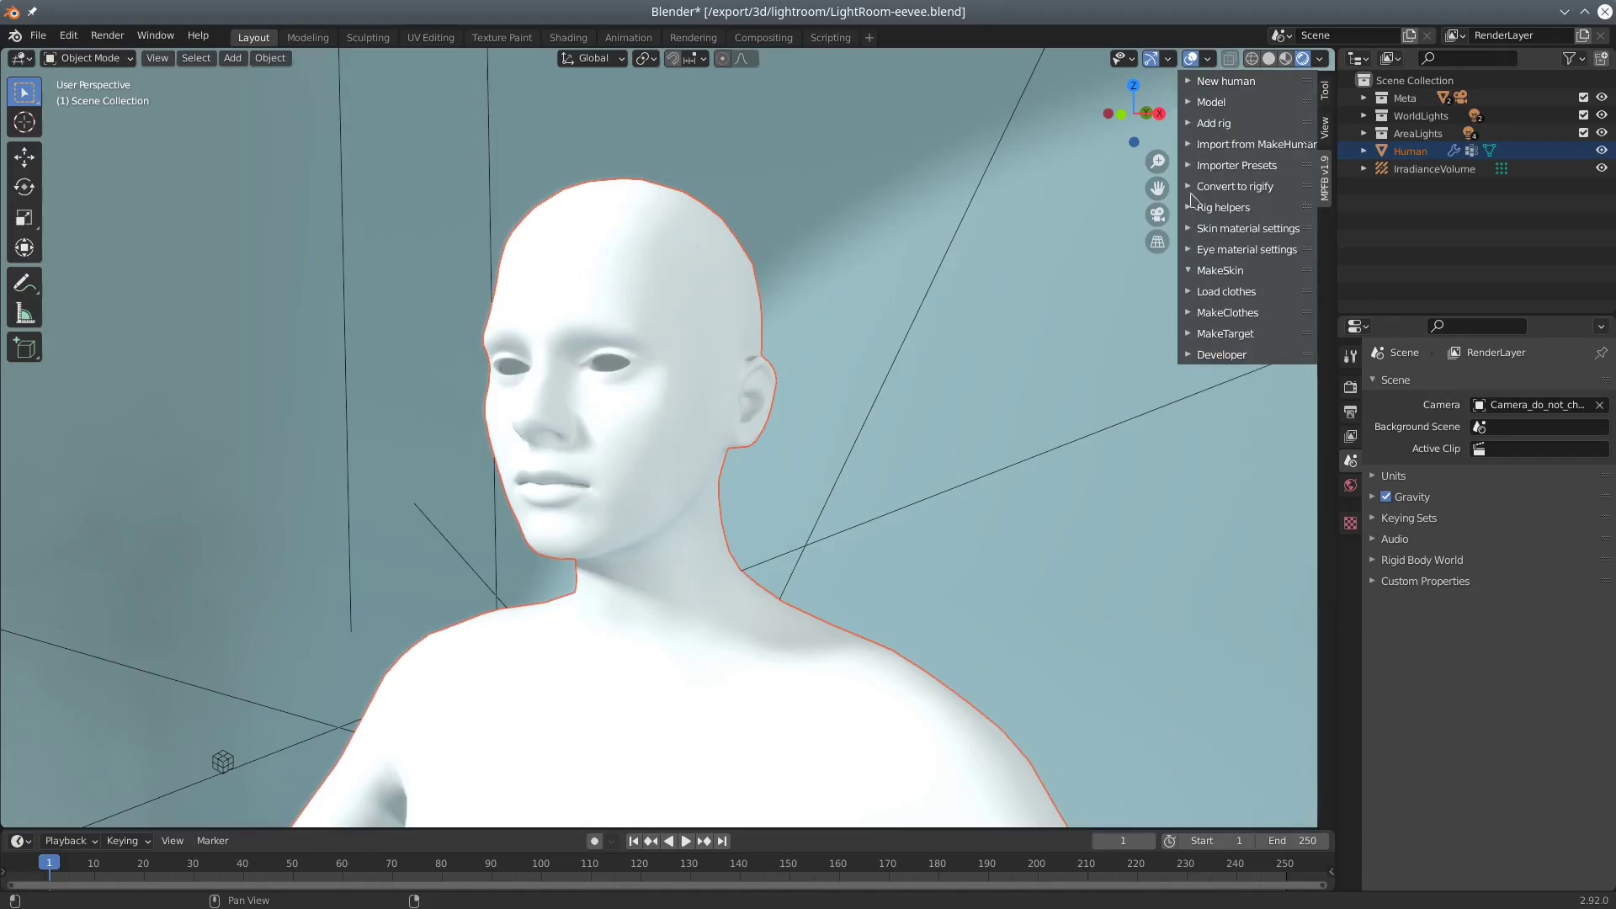
click(657, 392)
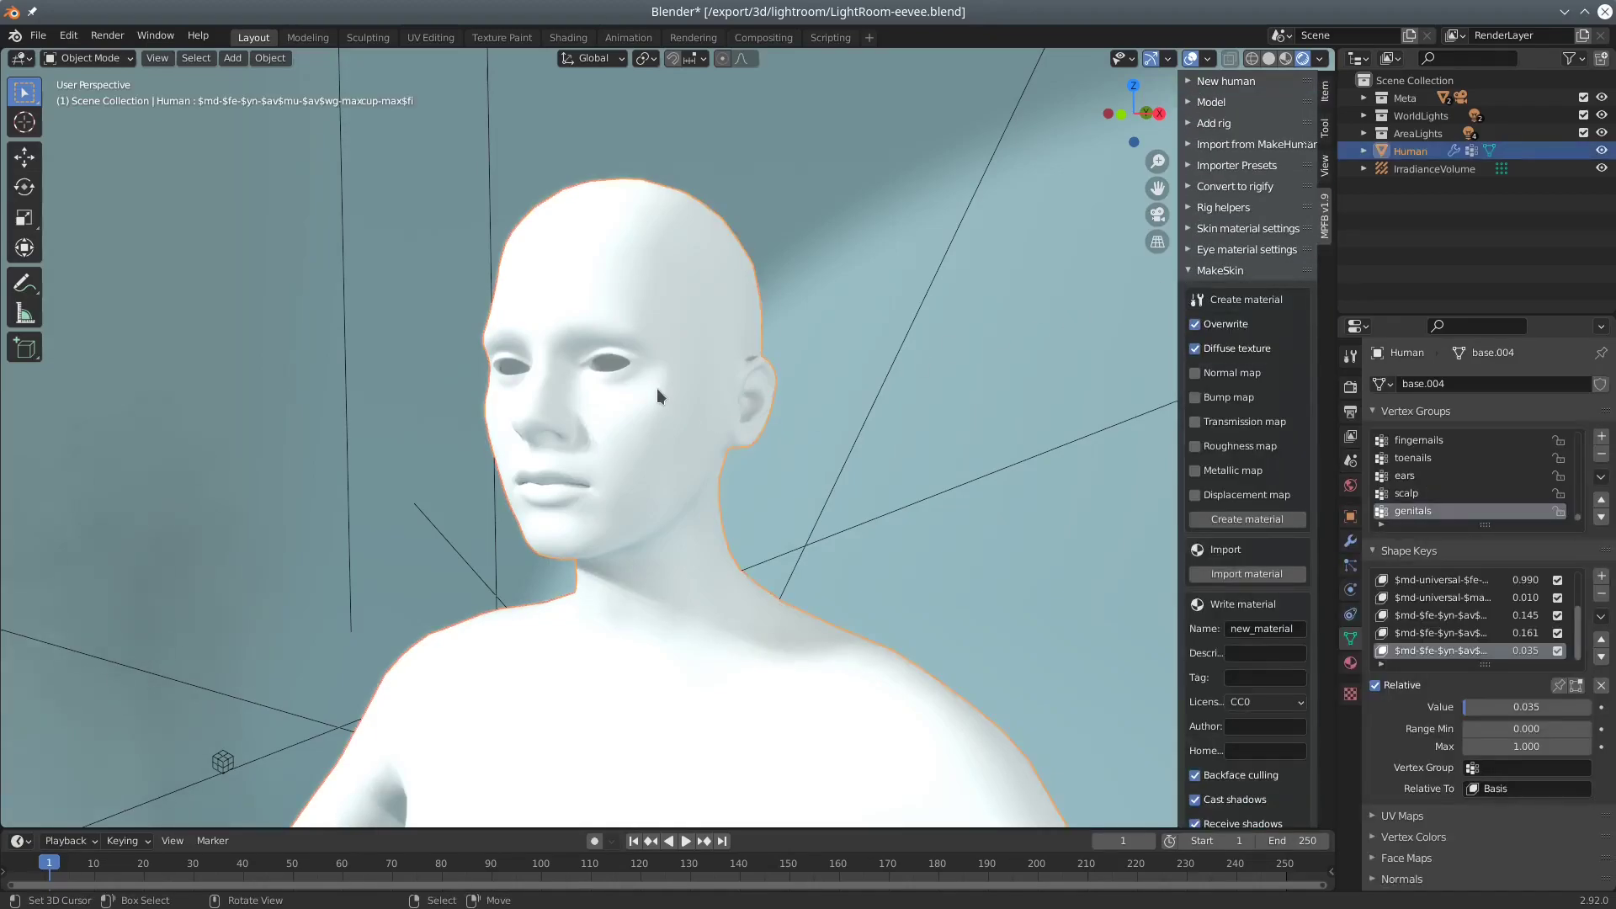
scroll(1246, 488, down, 2)
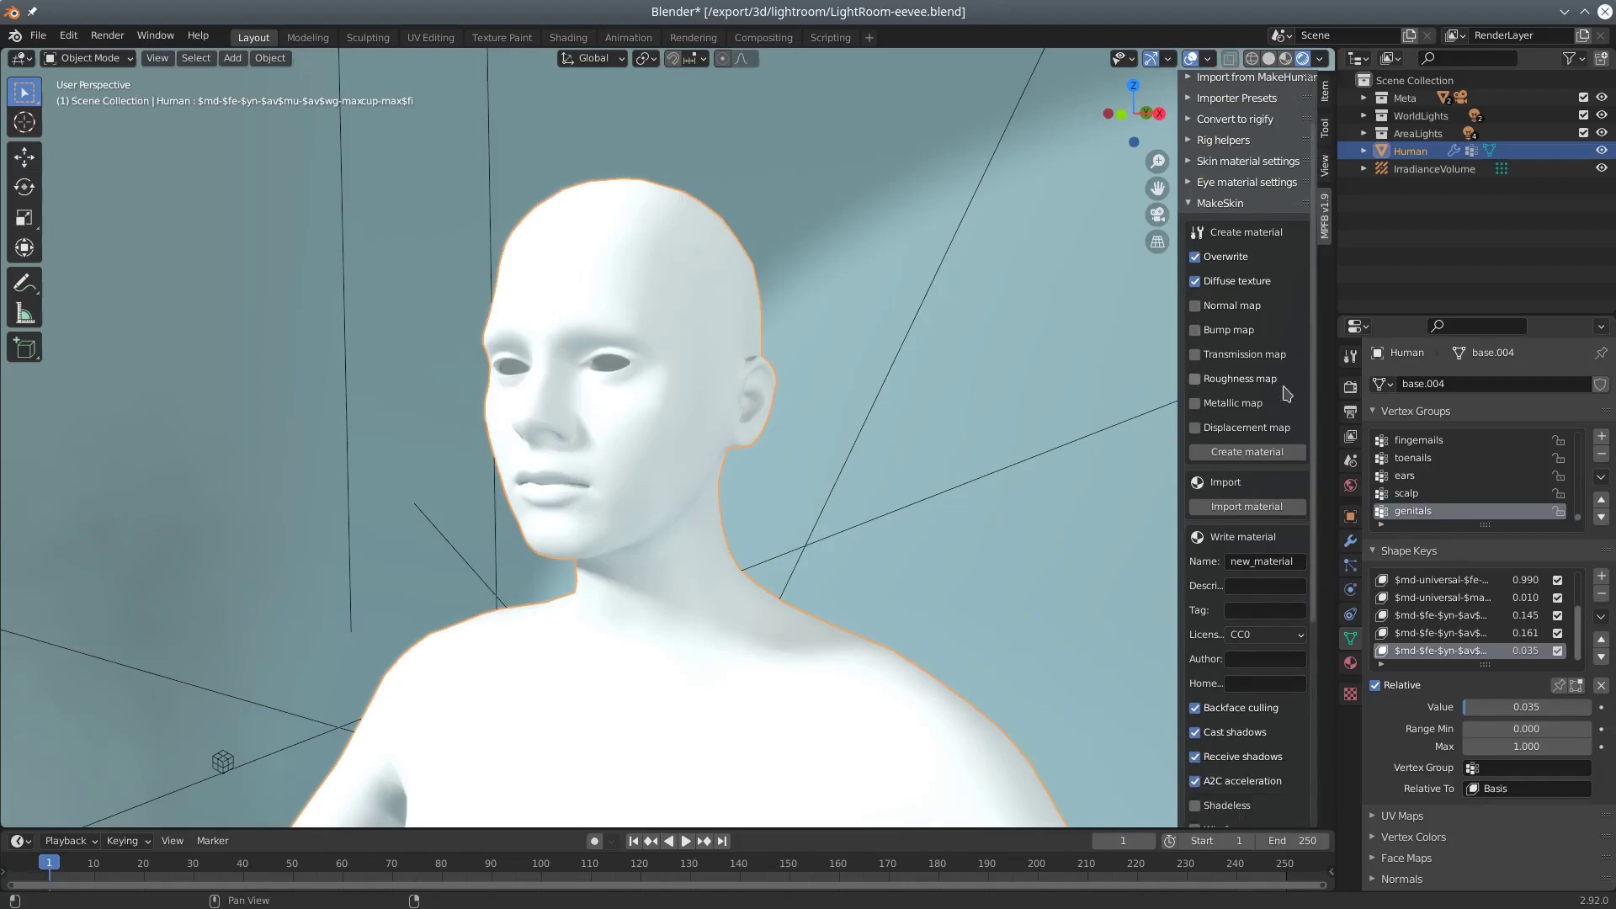
click(1267, 510)
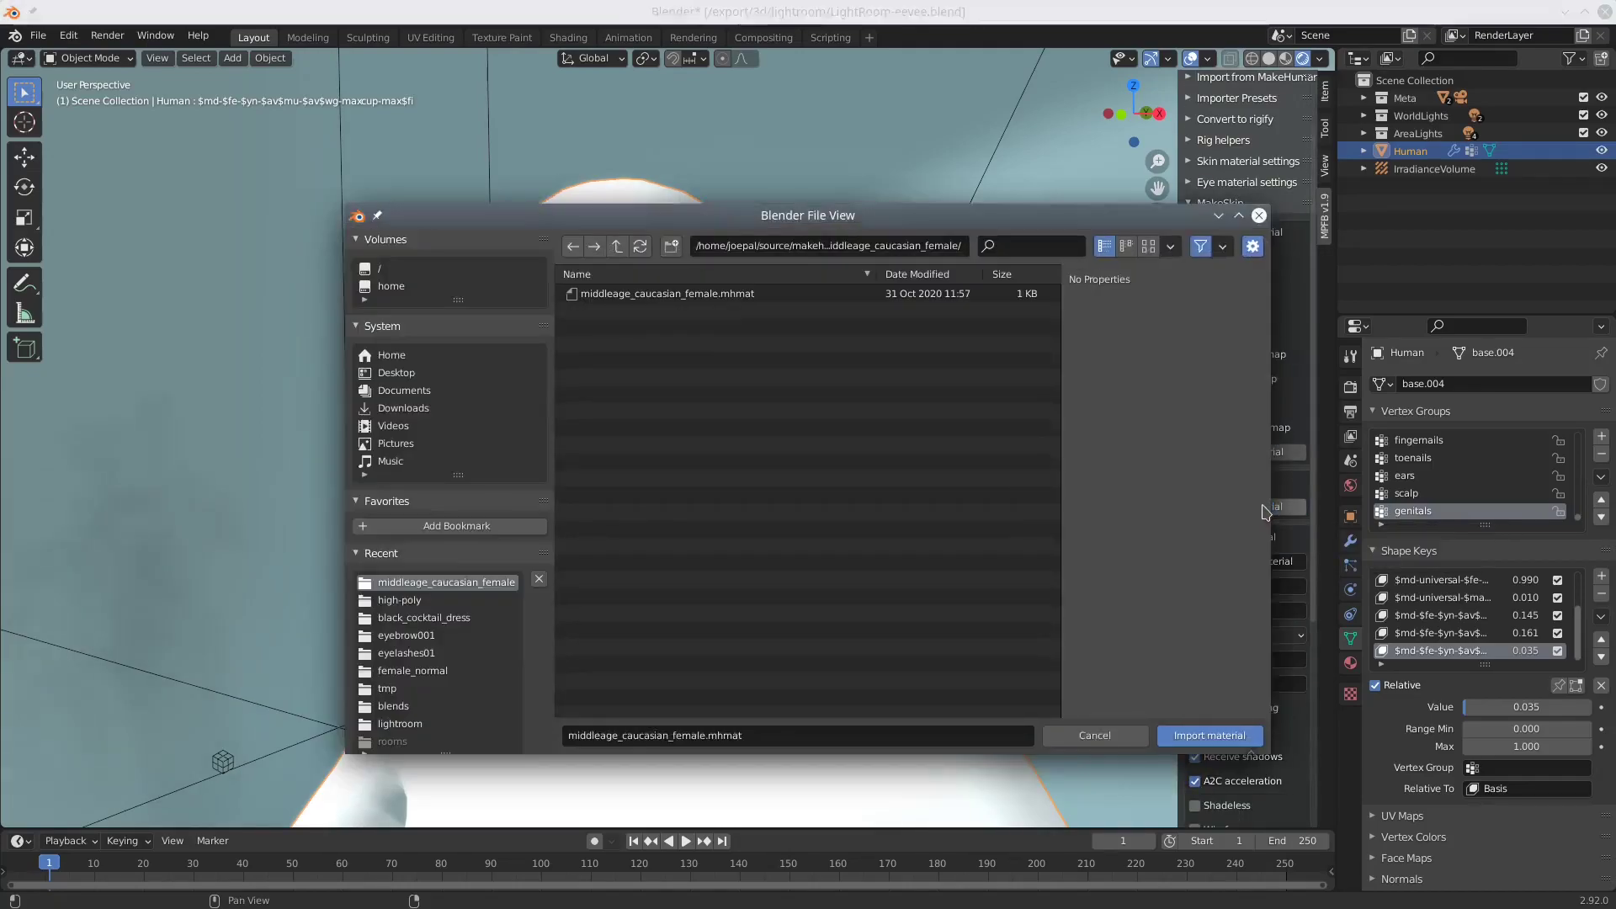
click(681, 296)
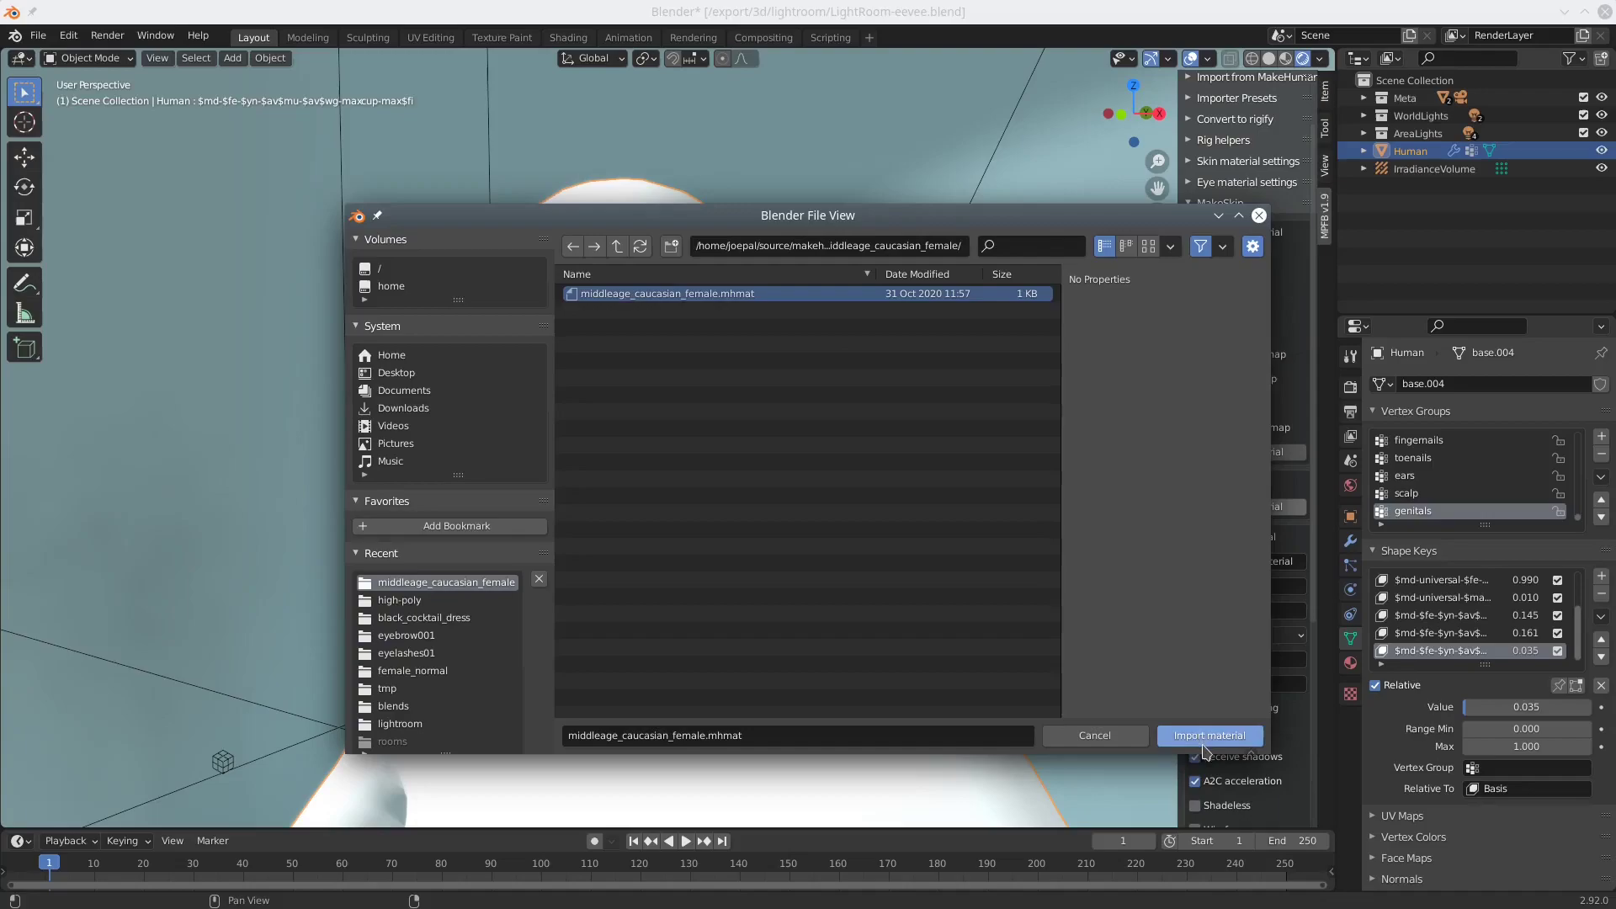
click(1209, 737)
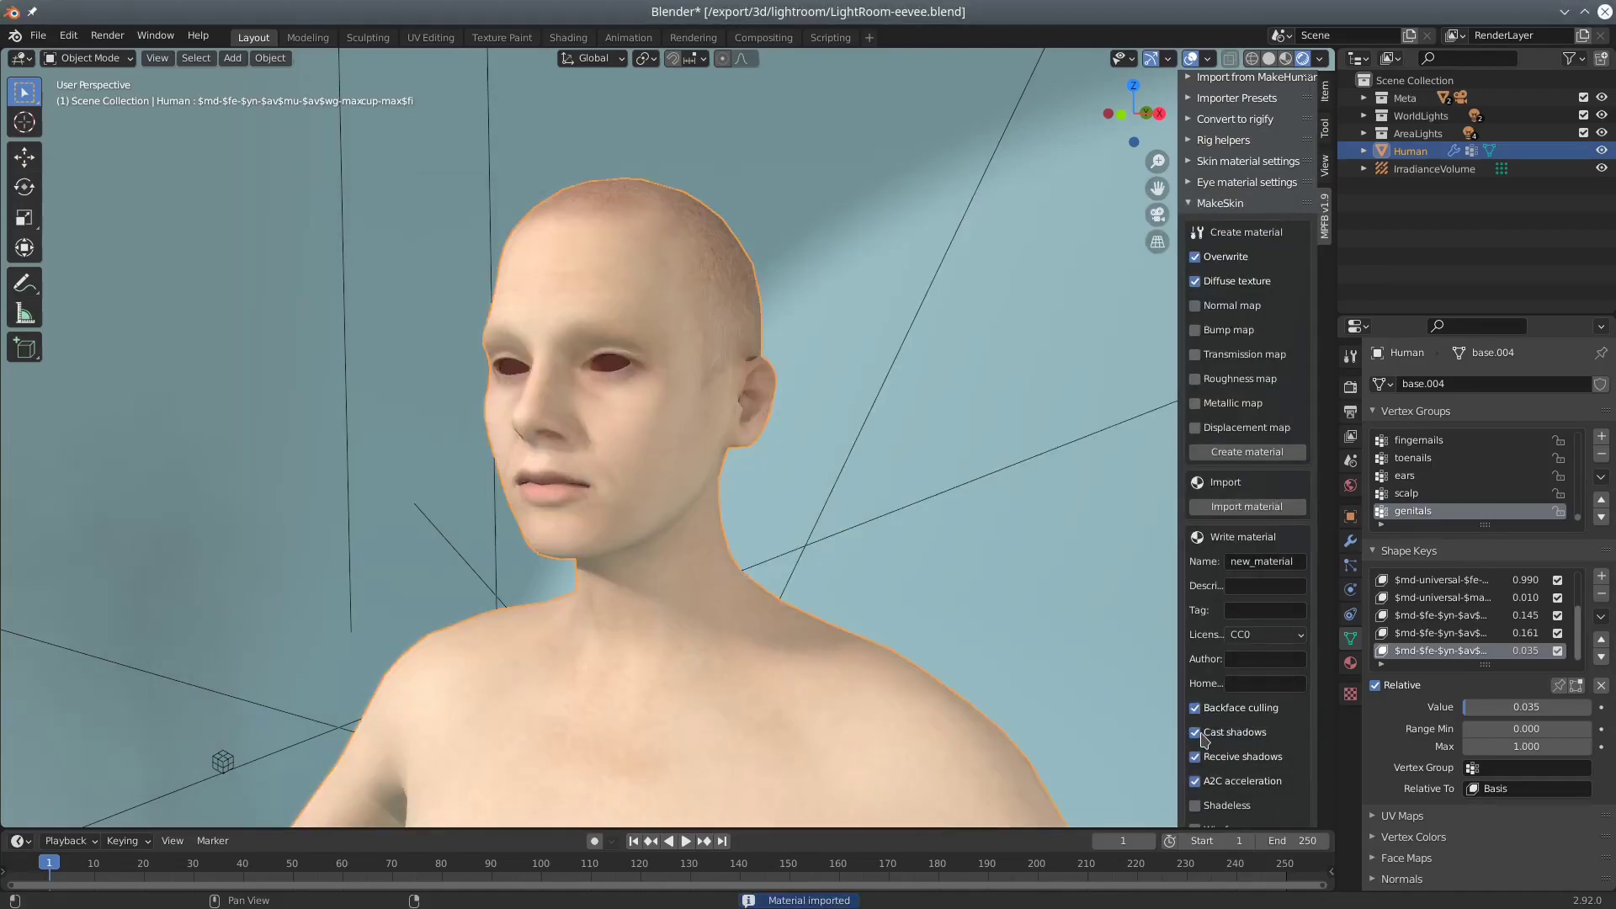
- Set the head-diamond target to 0.48 and head-round to 0.39
click(1190, 204)
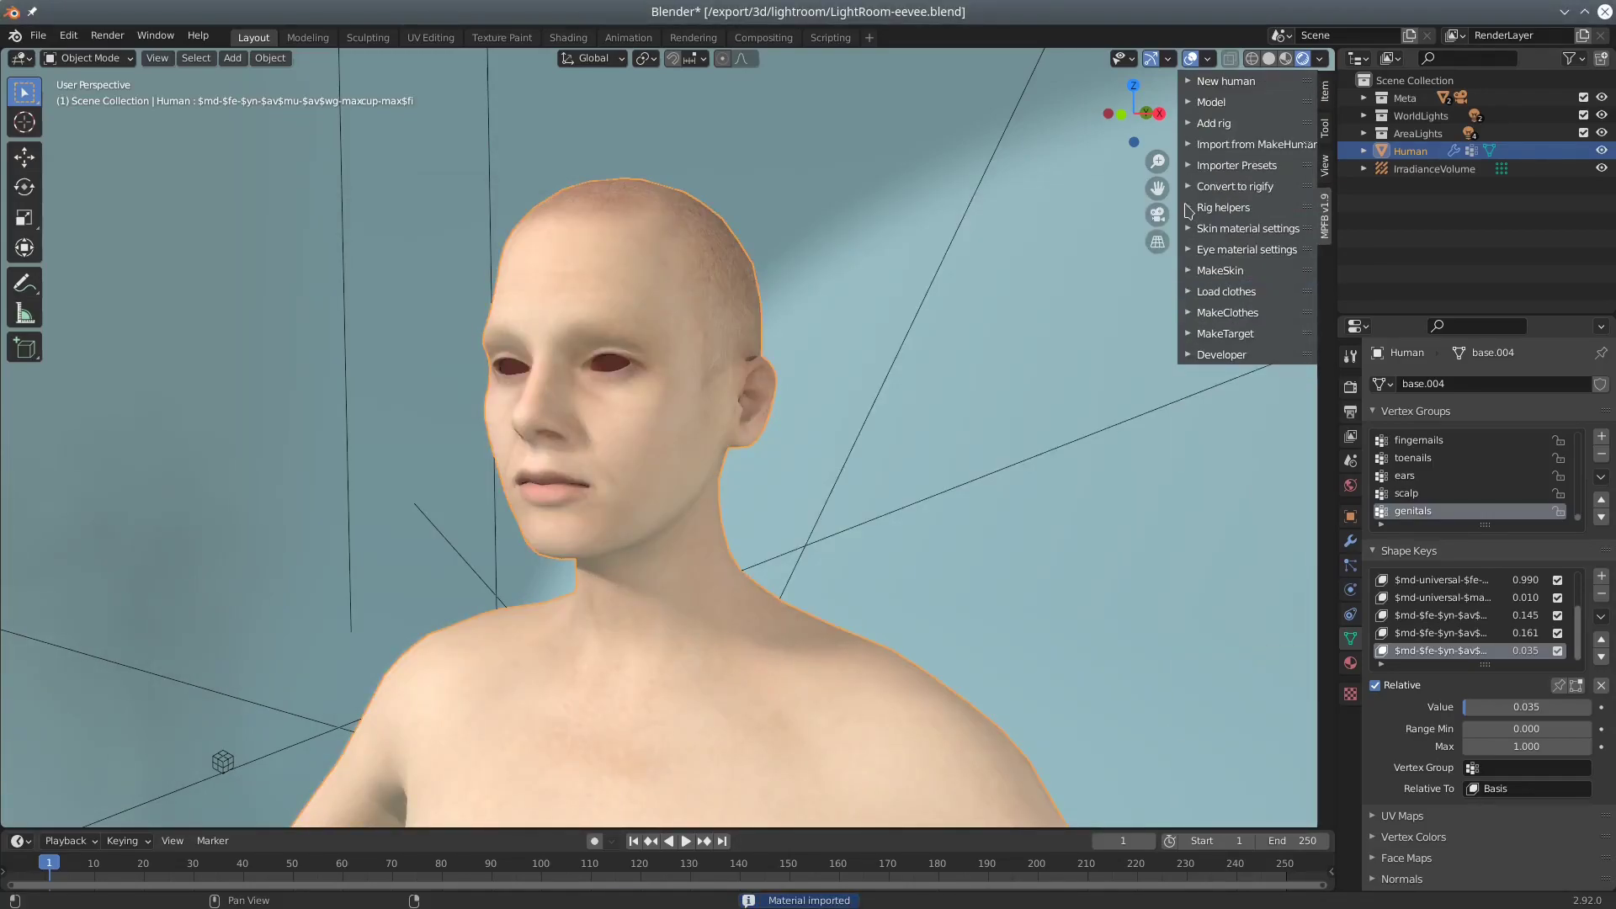
click(1190, 103)
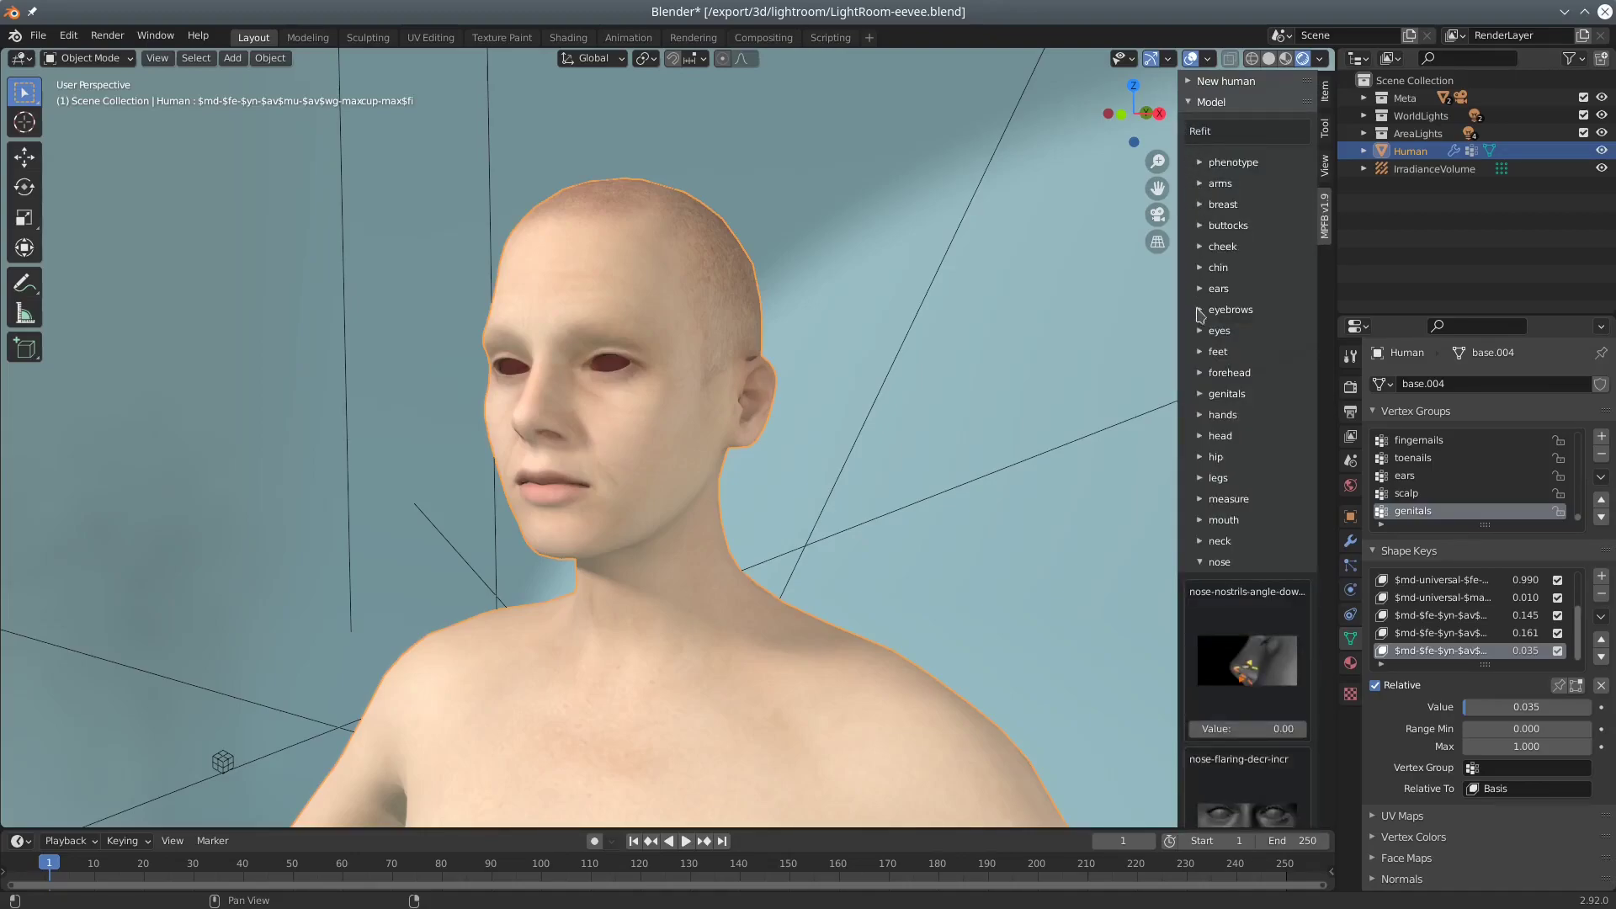
click(1202, 437)
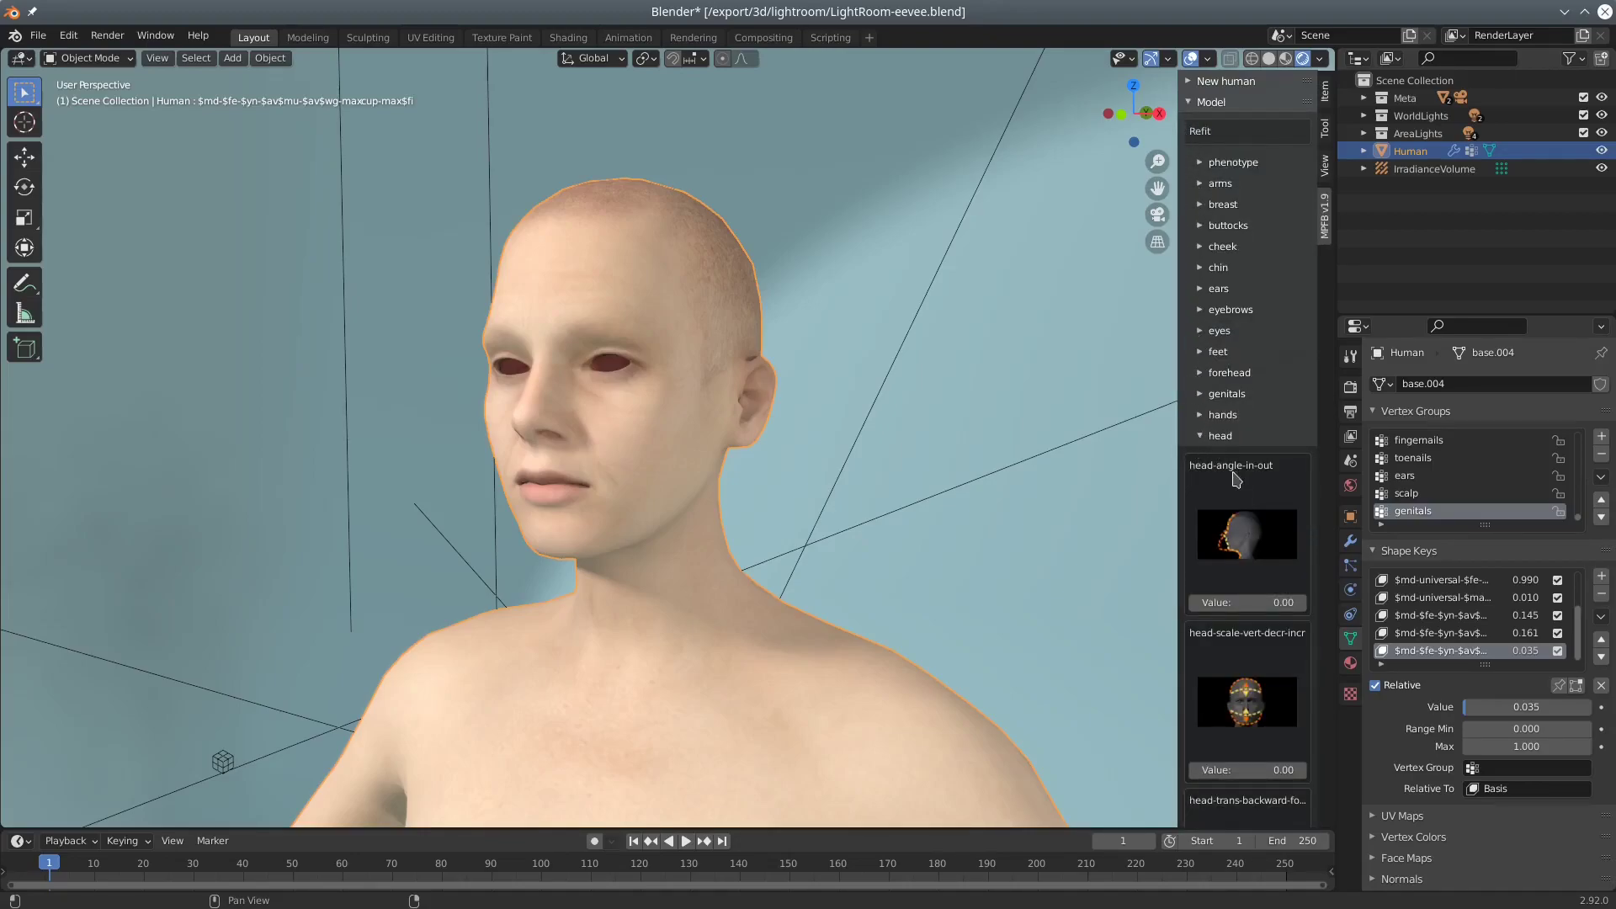
scroll(1238, 484, down, 5)
scroll(1250, 492, down, 5)
scroll(1262, 503, down, 3)
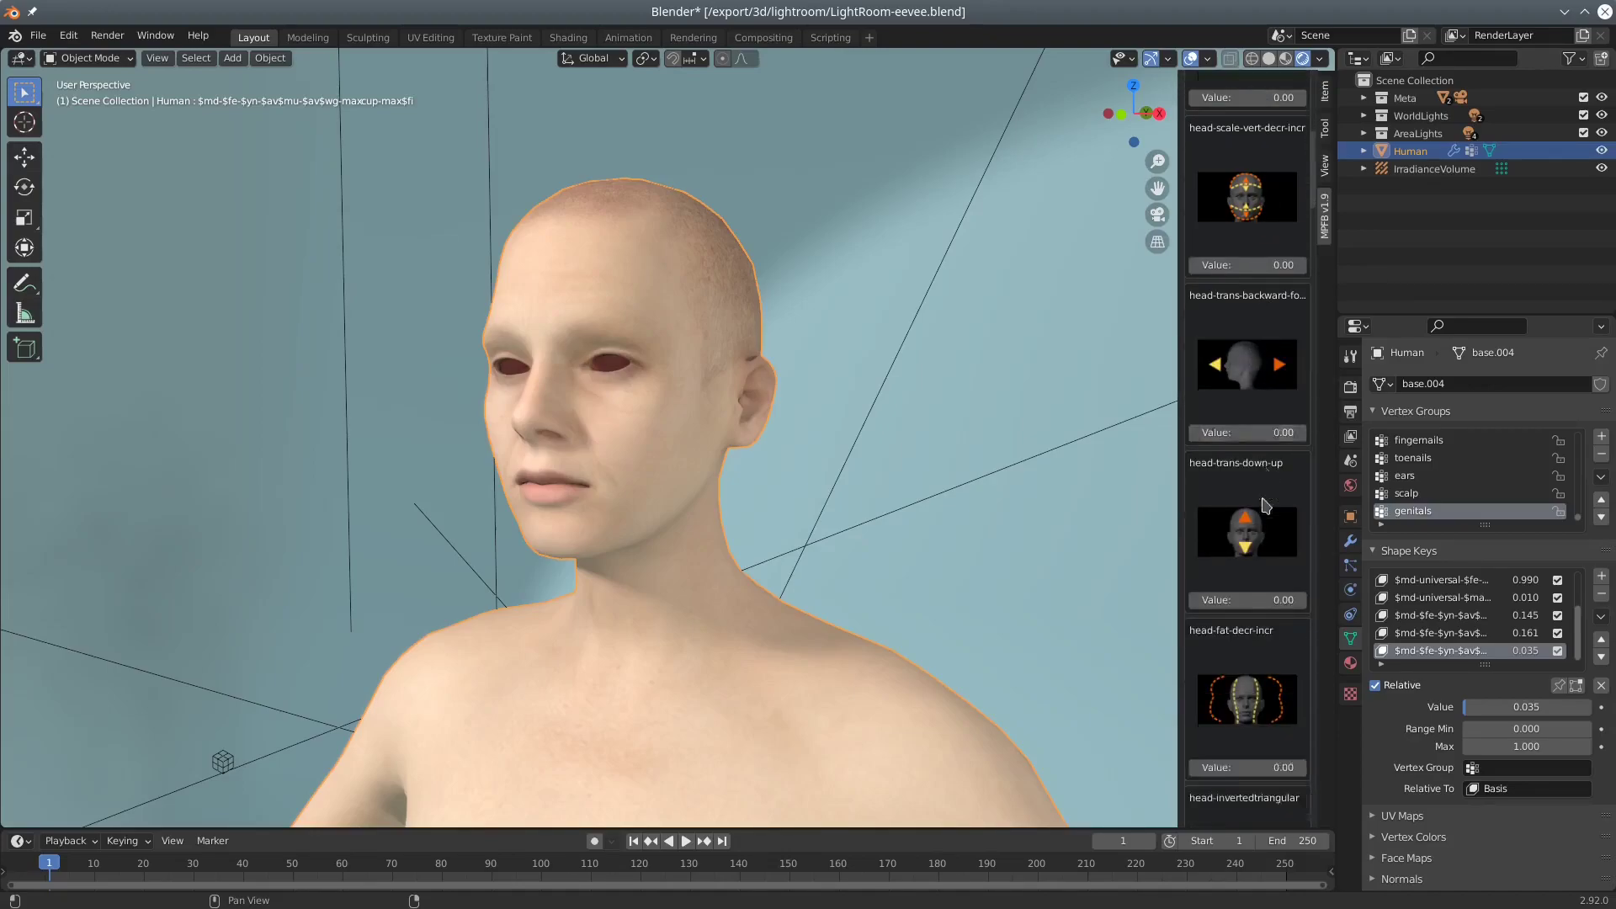
scroll(1262, 503, down, 3)
scroll(1263, 503, down, 3)
scroll(1262, 503, down, 3)
scroll(1263, 503, down, 3)
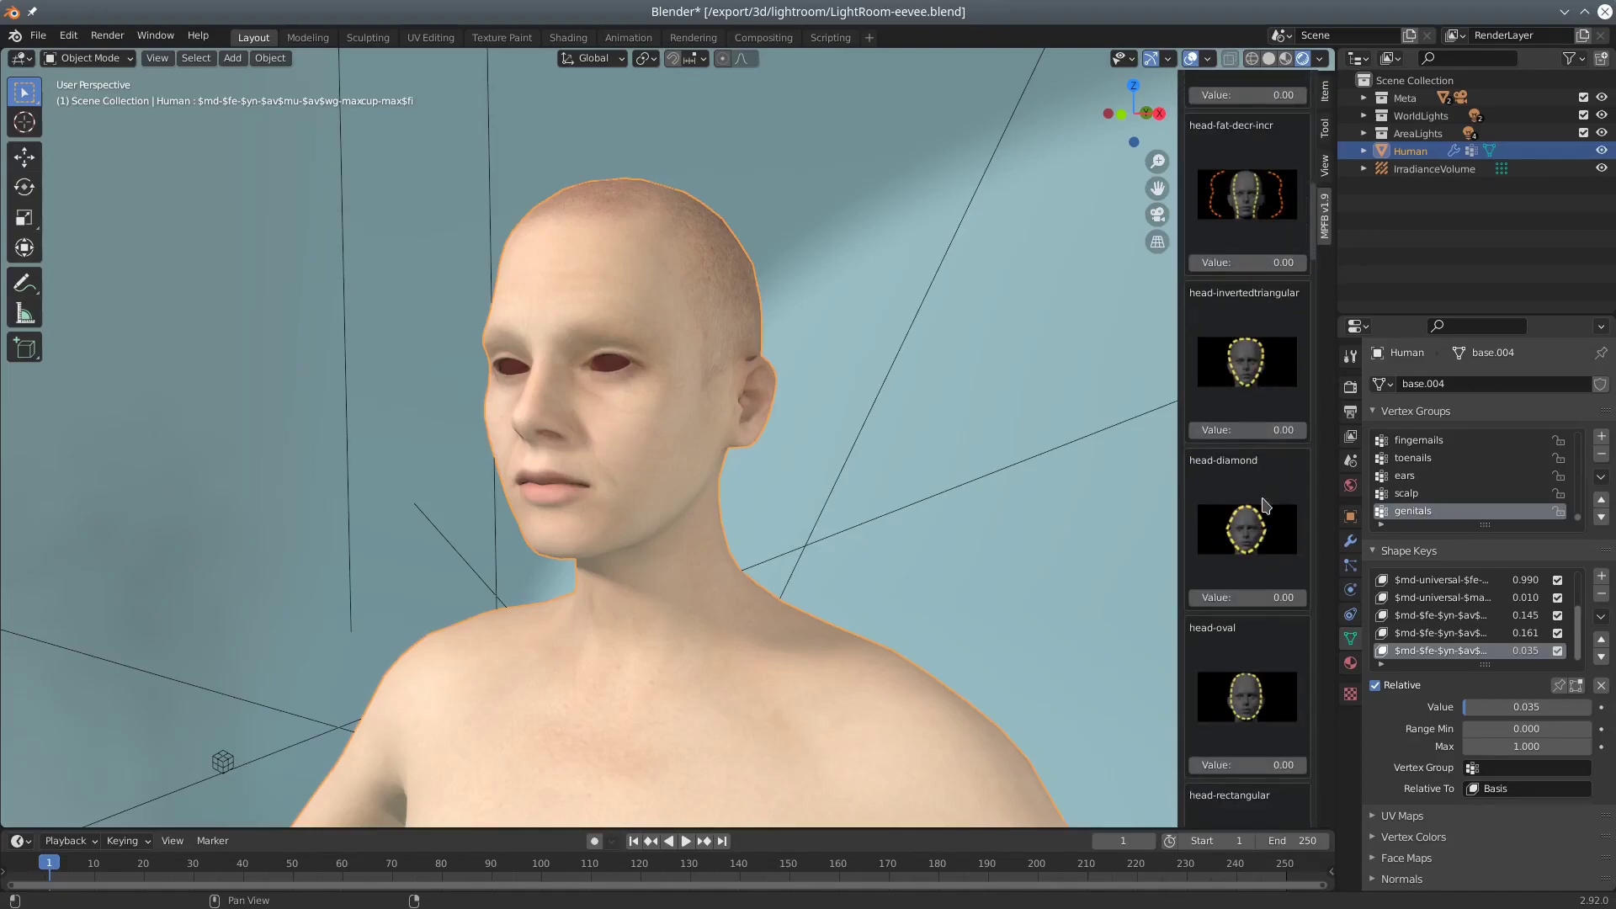
scroll(1263, 503, down, 4)
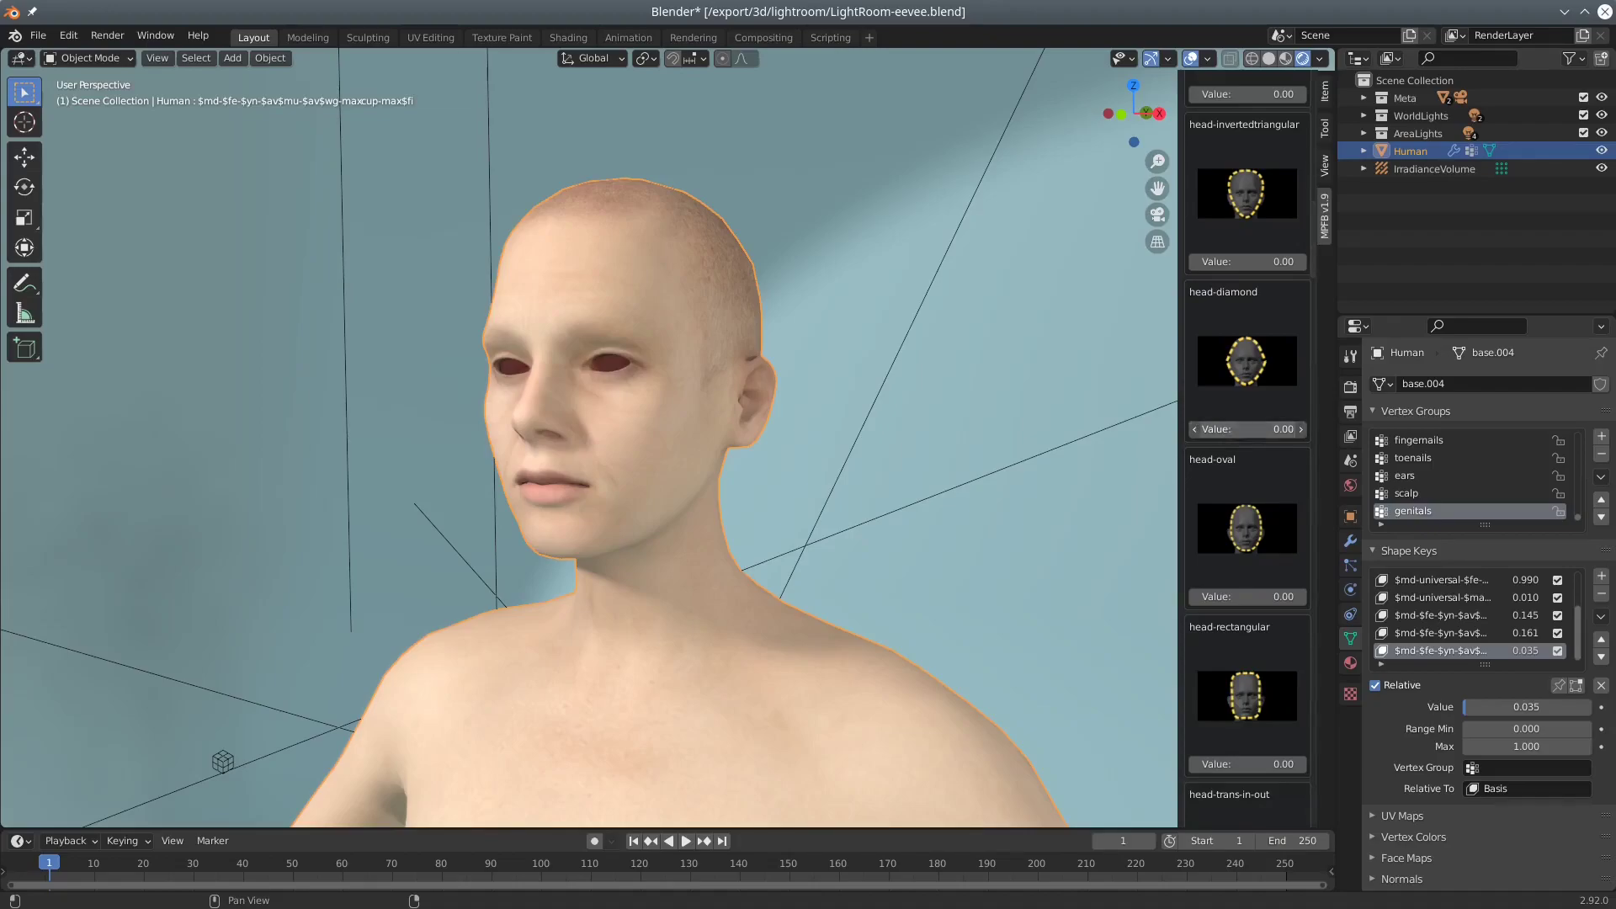
drag(1246, 430, 1263, 429)
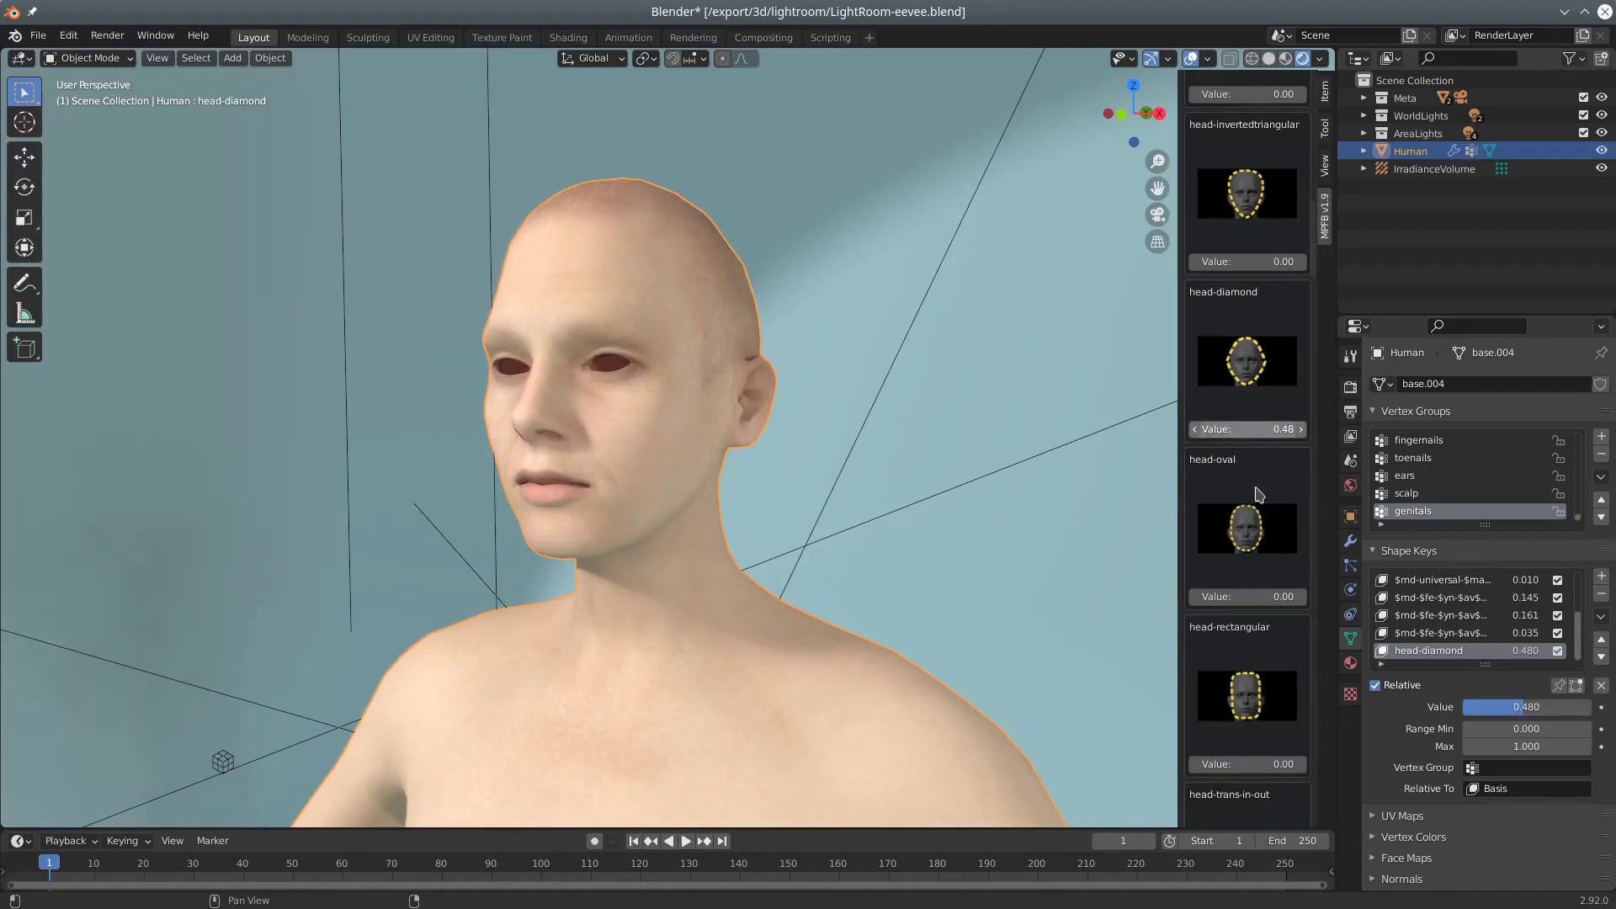
scroll(1266, 539, down, 2)
scroll(1267, 539, down, 4)
scroll(1269, 614, down, 6)
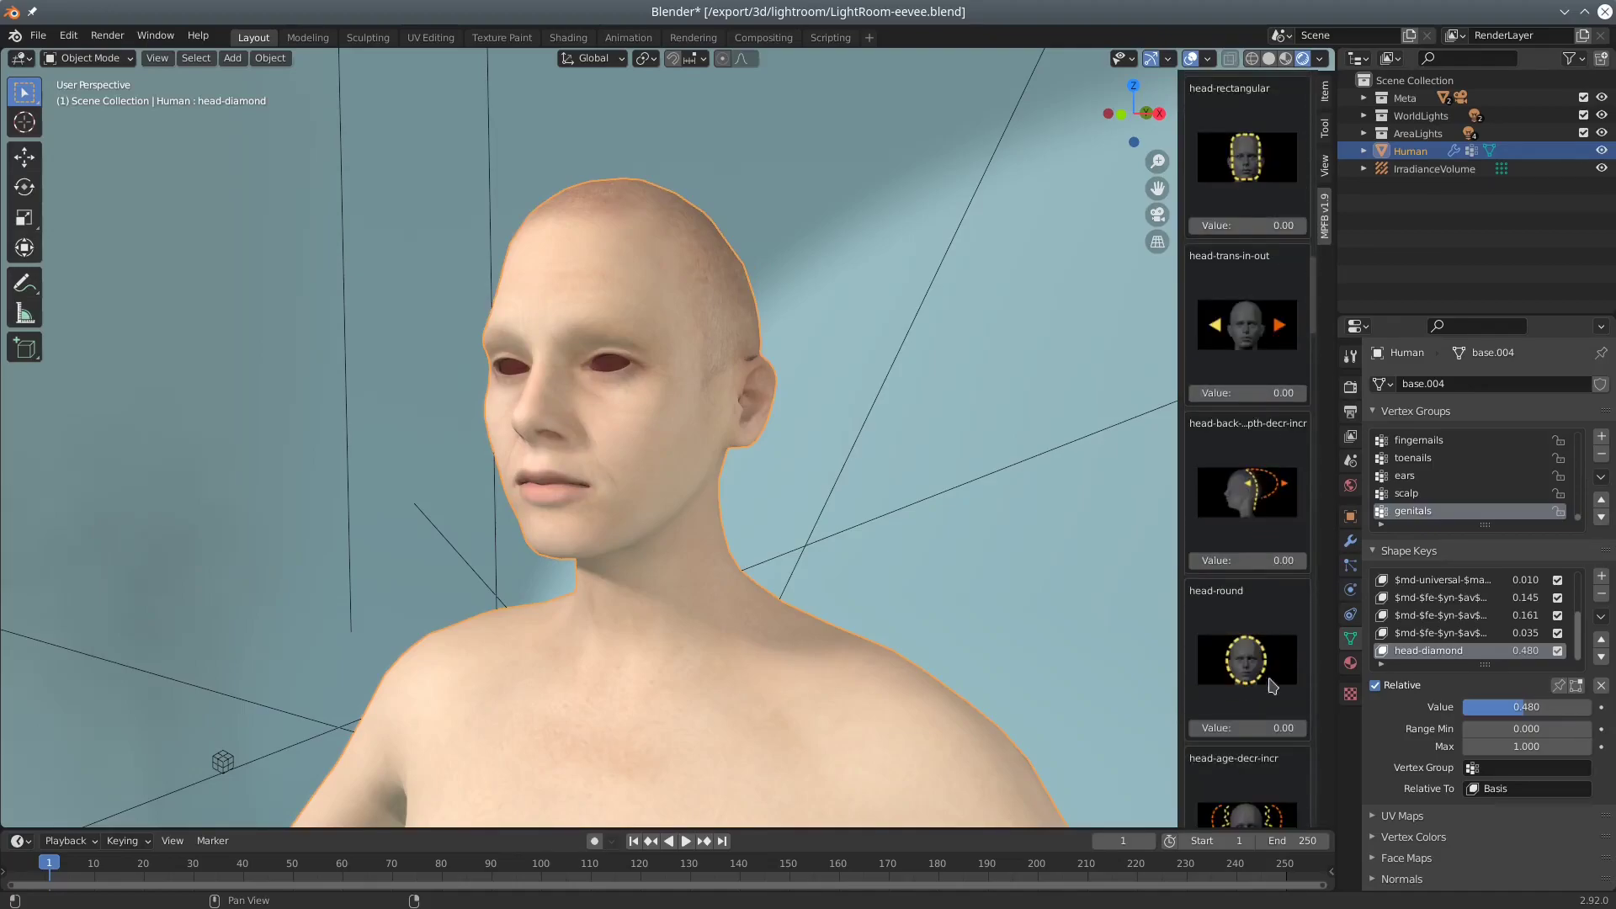
drag(1254, 720, 1261, 720)
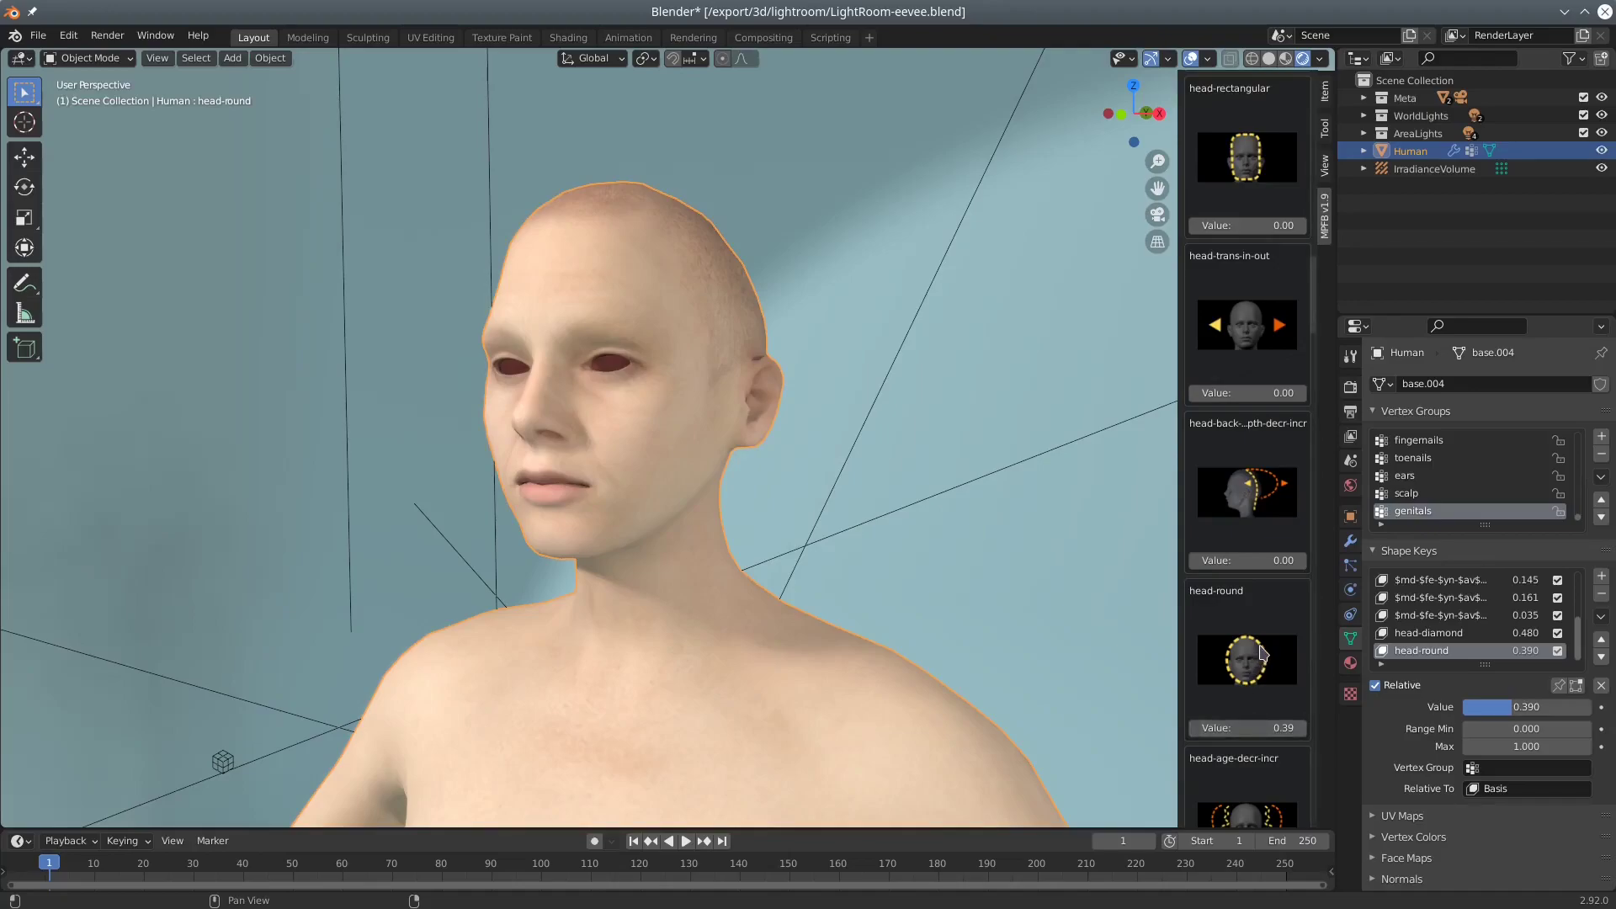
- Raise the nose-scale-depth target to 1.0 and close the modelling targets
scroll(1246, 336, up, 3)
scroll(1249, 354, up, 3)
scroll(1259, 387, up, 3)
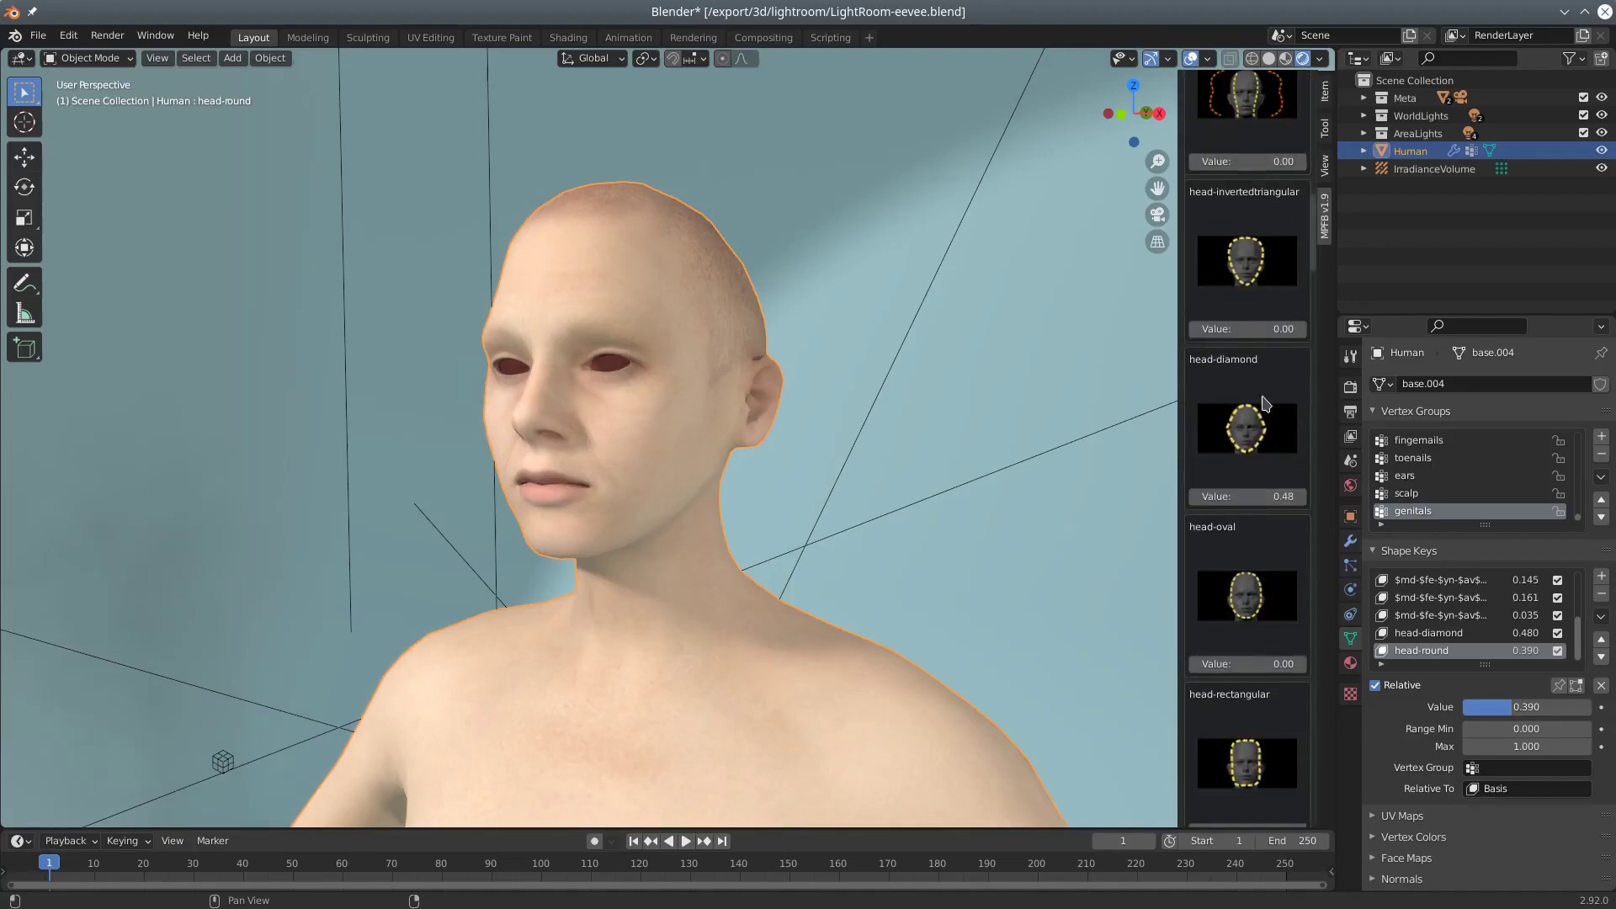
scroll(1265, 403, up, 3)
scroll(1260, 388, up, 3)
scroll(1245, 354, up, 3)
scroll(1224, 311, up, 3)
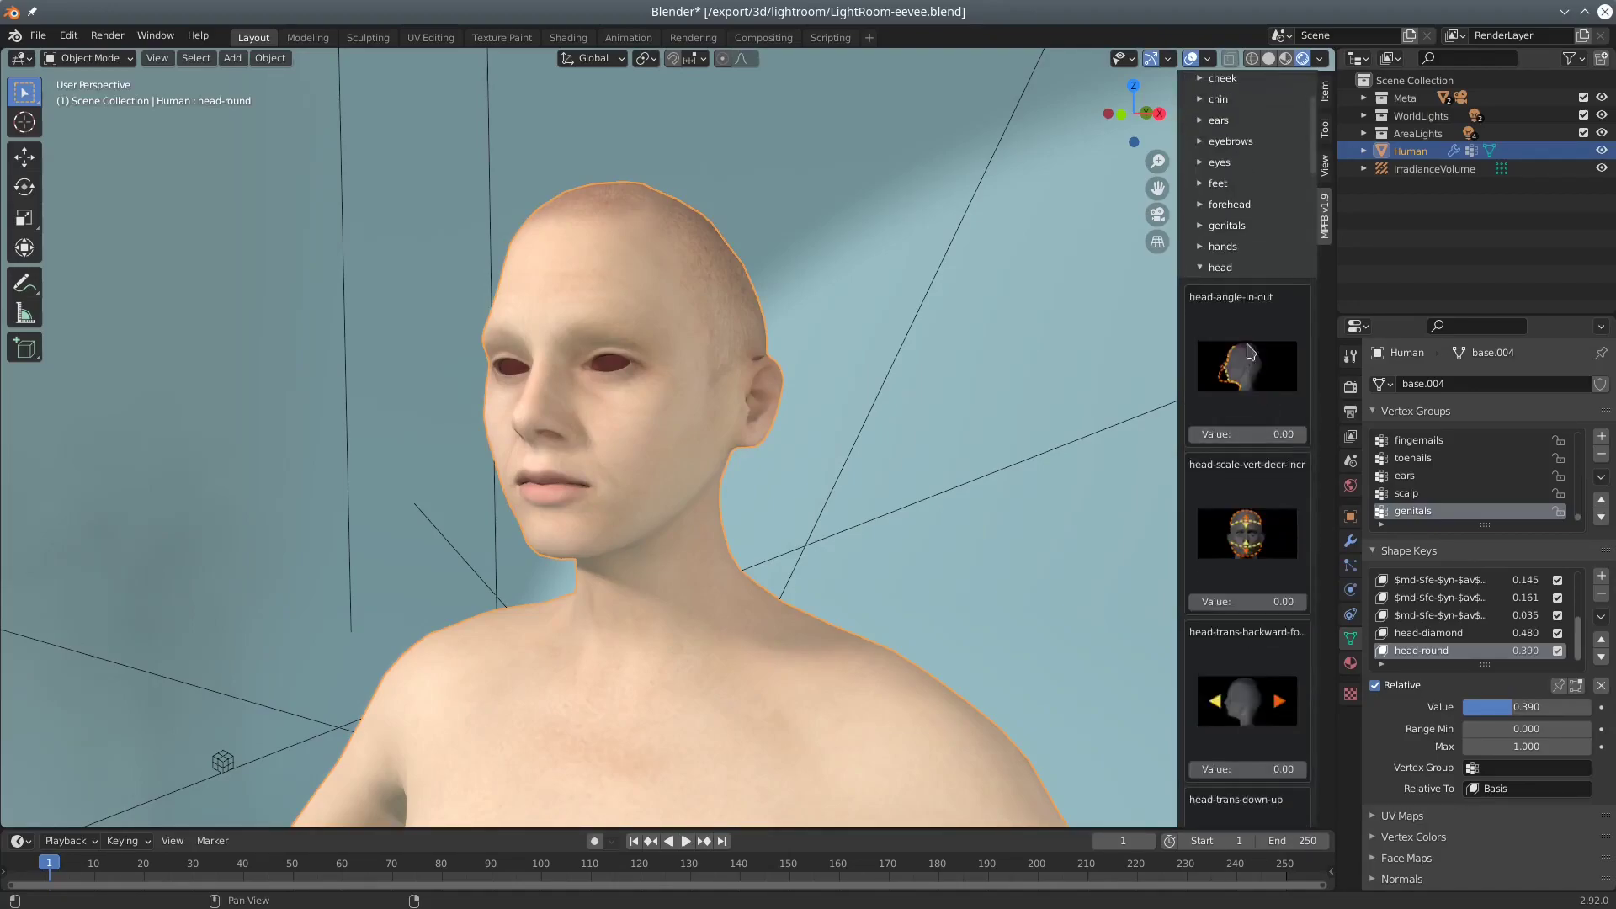
click(1202, 270)
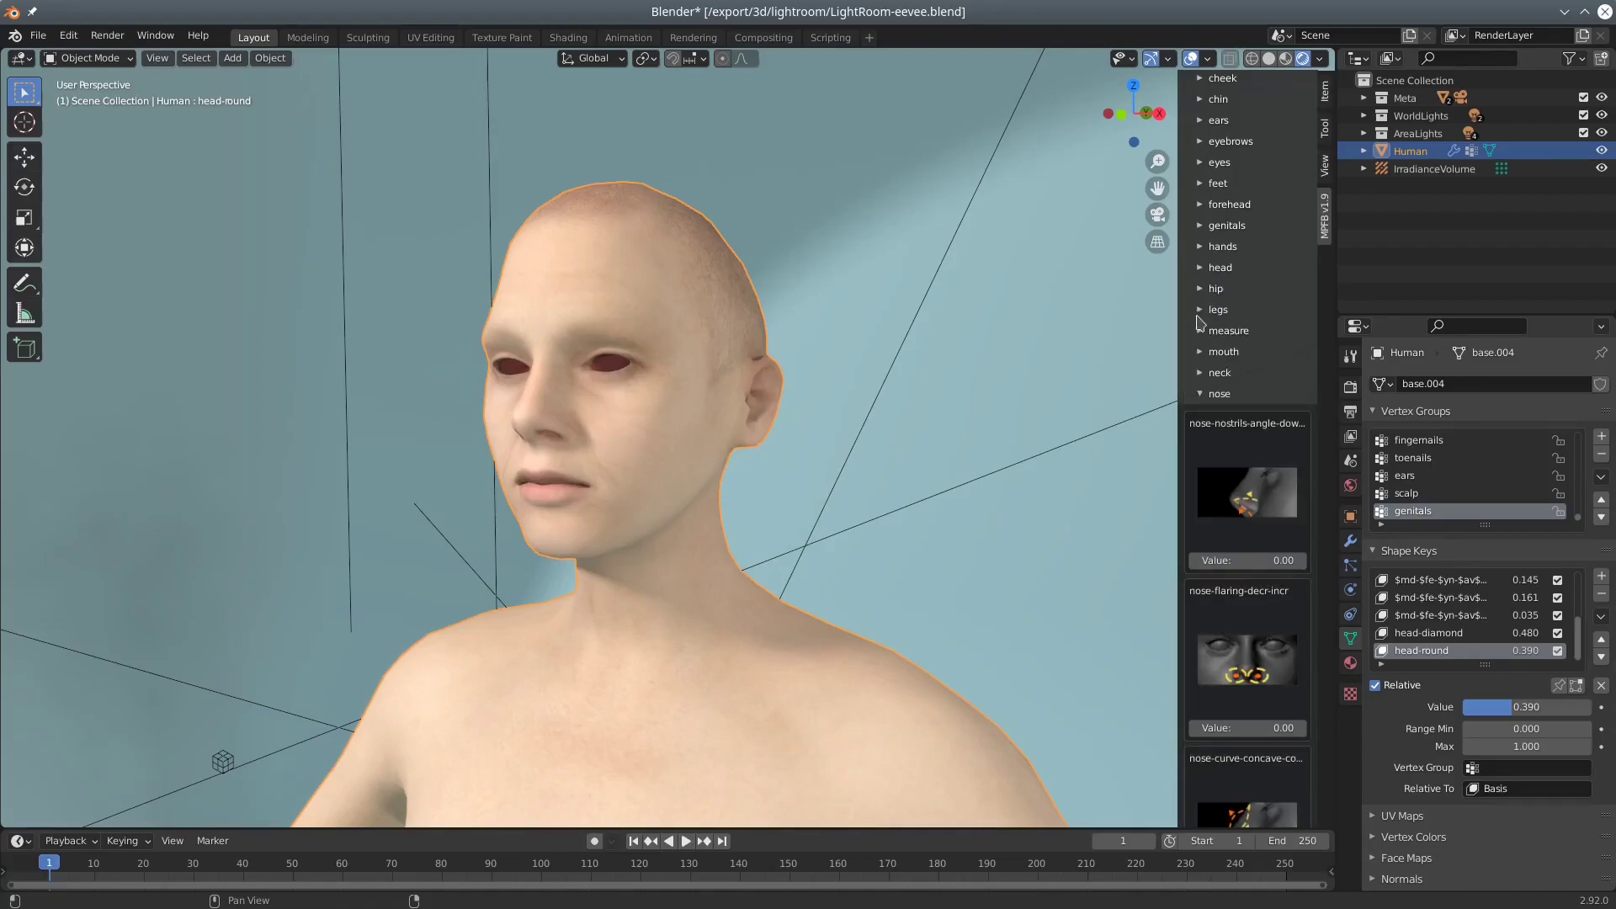
scroll(1242, 498, down, 5)
scroll(1244, 493, down, 4)
scroll(1244, 492, down, 2)
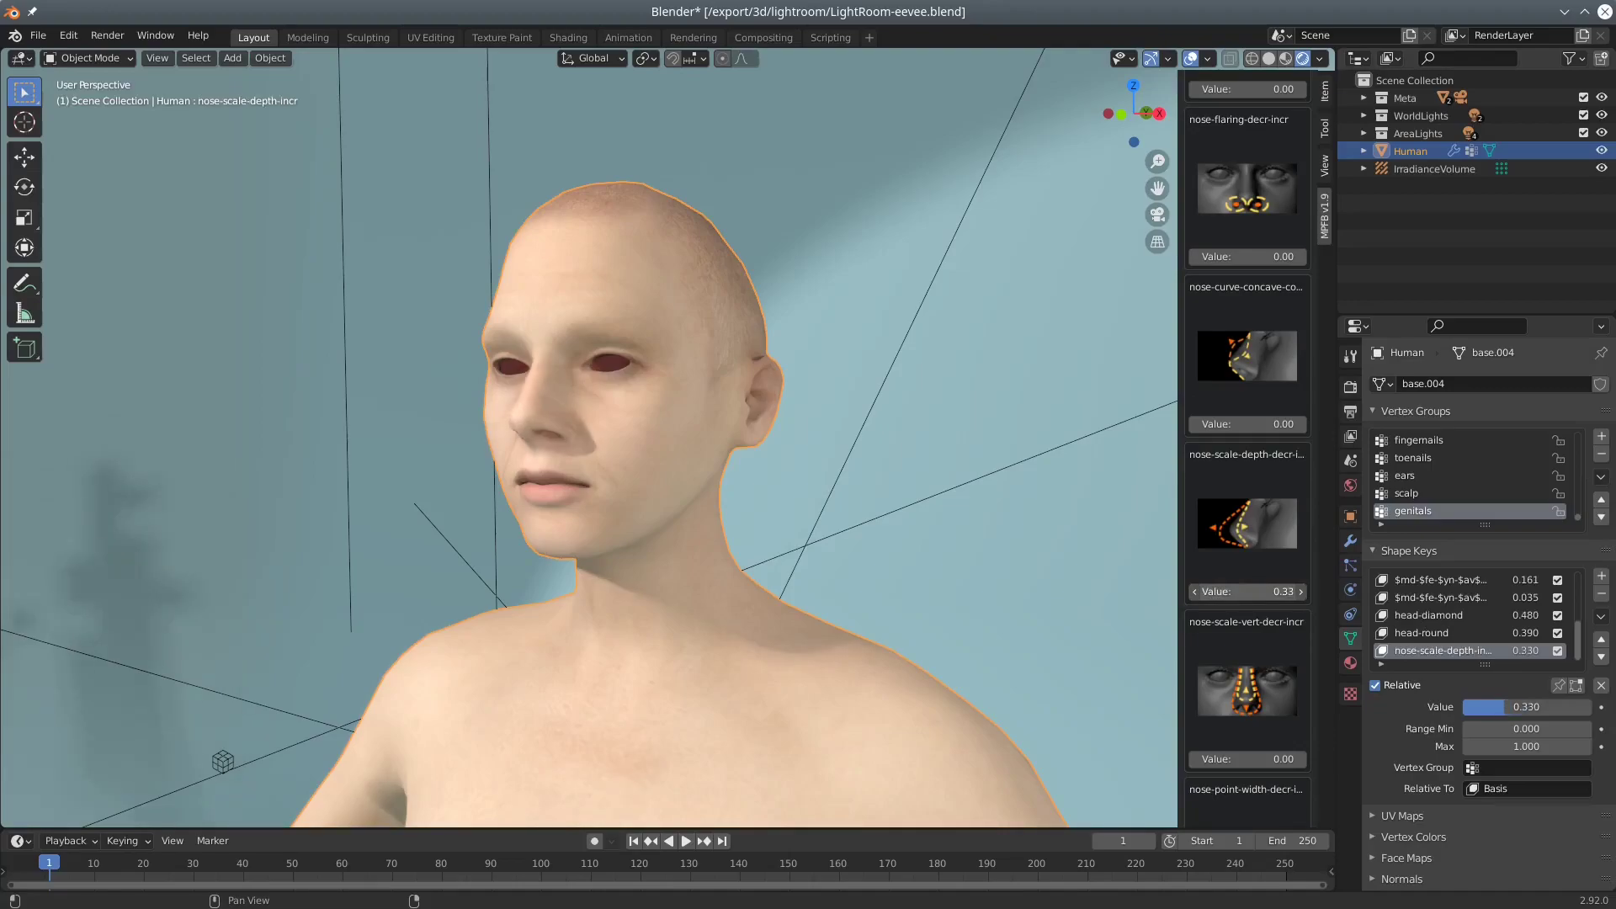
drag(1246, 590, 1296, 595)
scroll(1229, 505, up, 10)
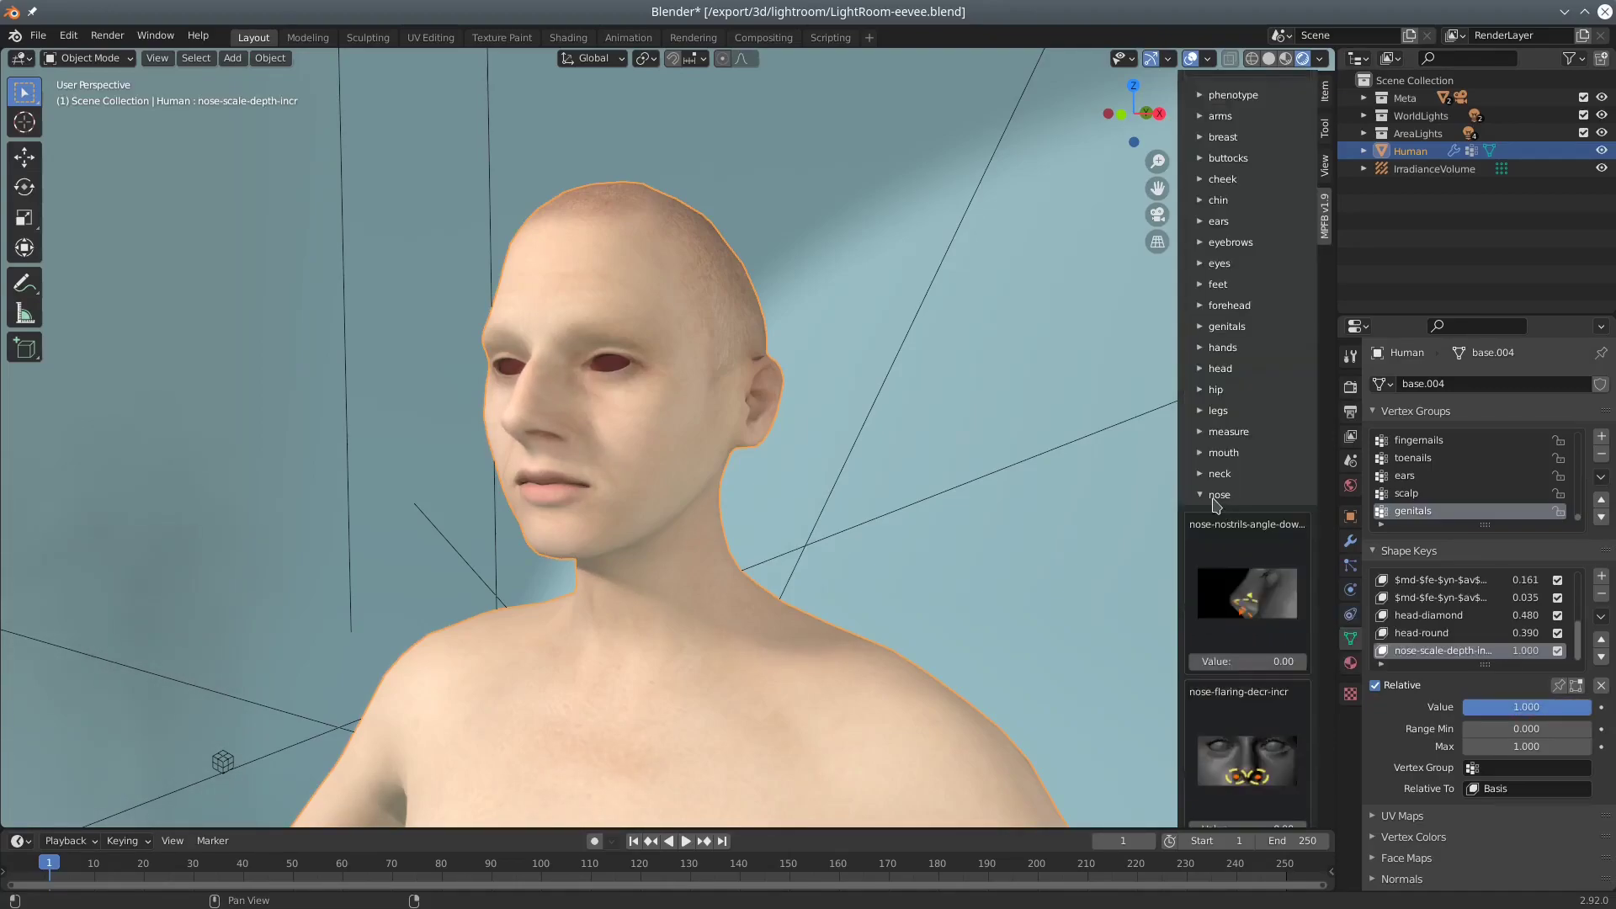
click(1221, 500)
scroll(1212, 253, up, 3)
click(1200, 110)
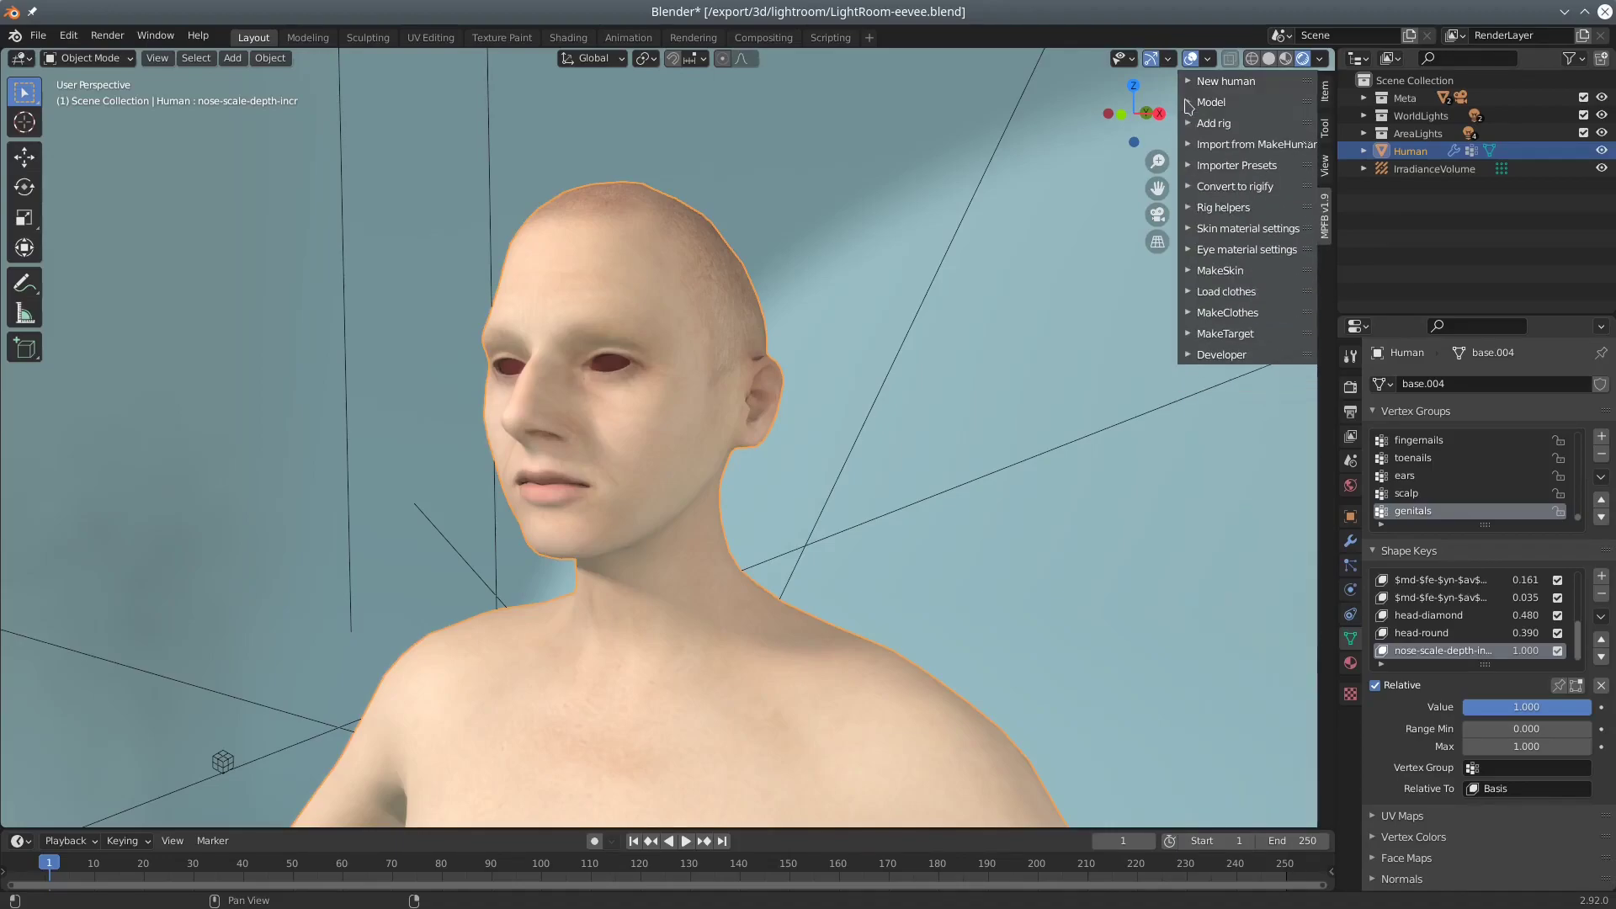
- Add a standard rig named Armature and draw its bones behind the body
click(1190, 124)
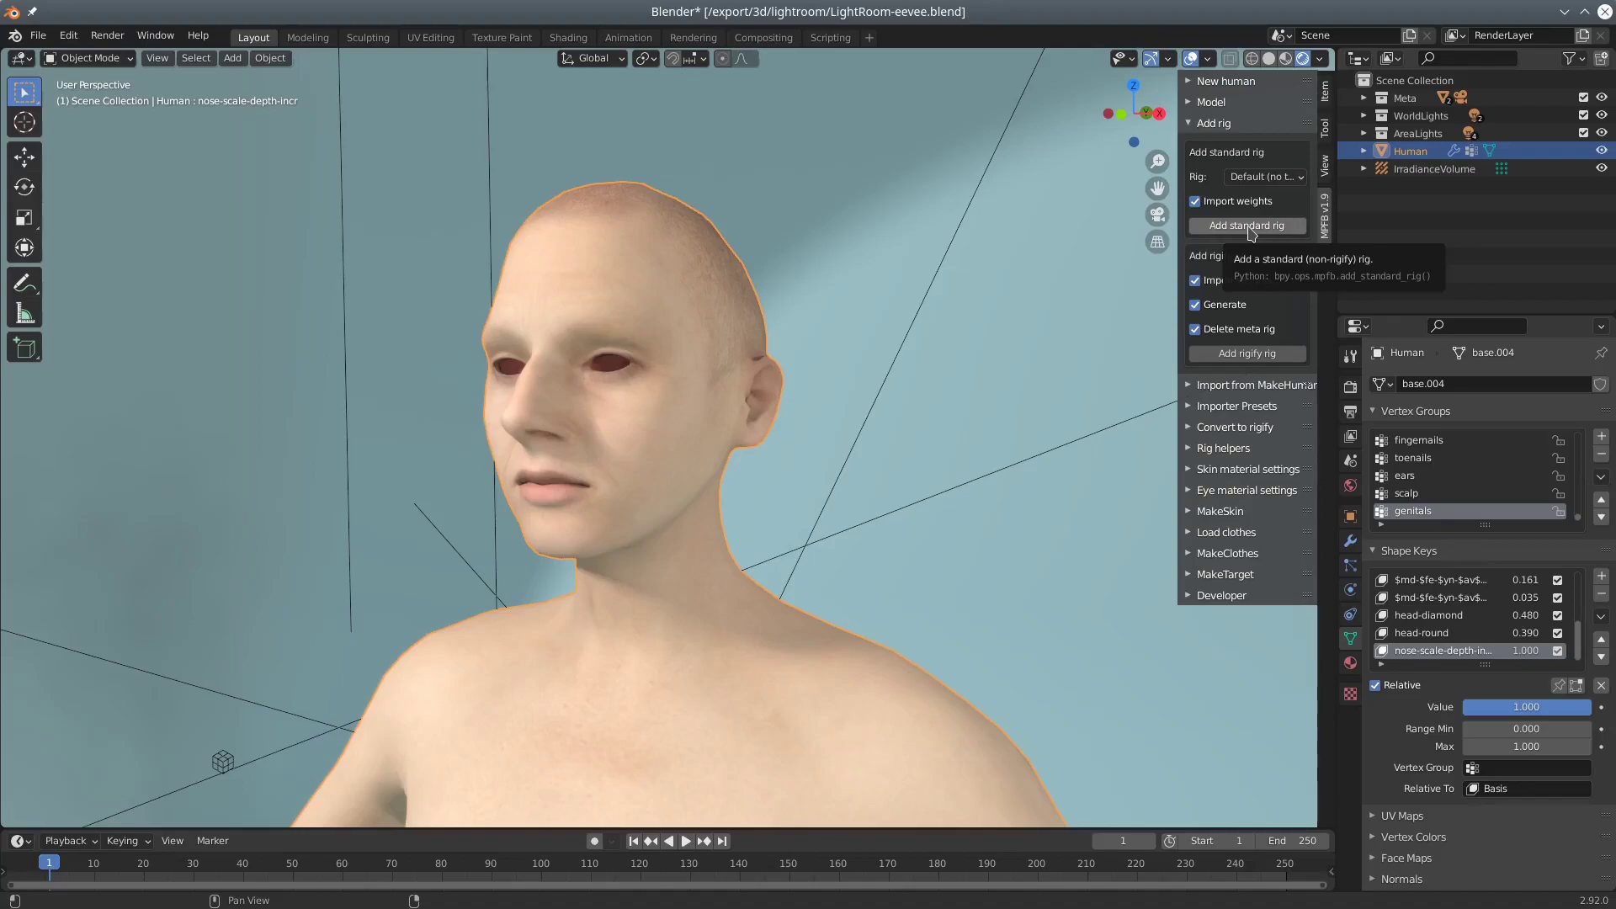
click(1251, 227)
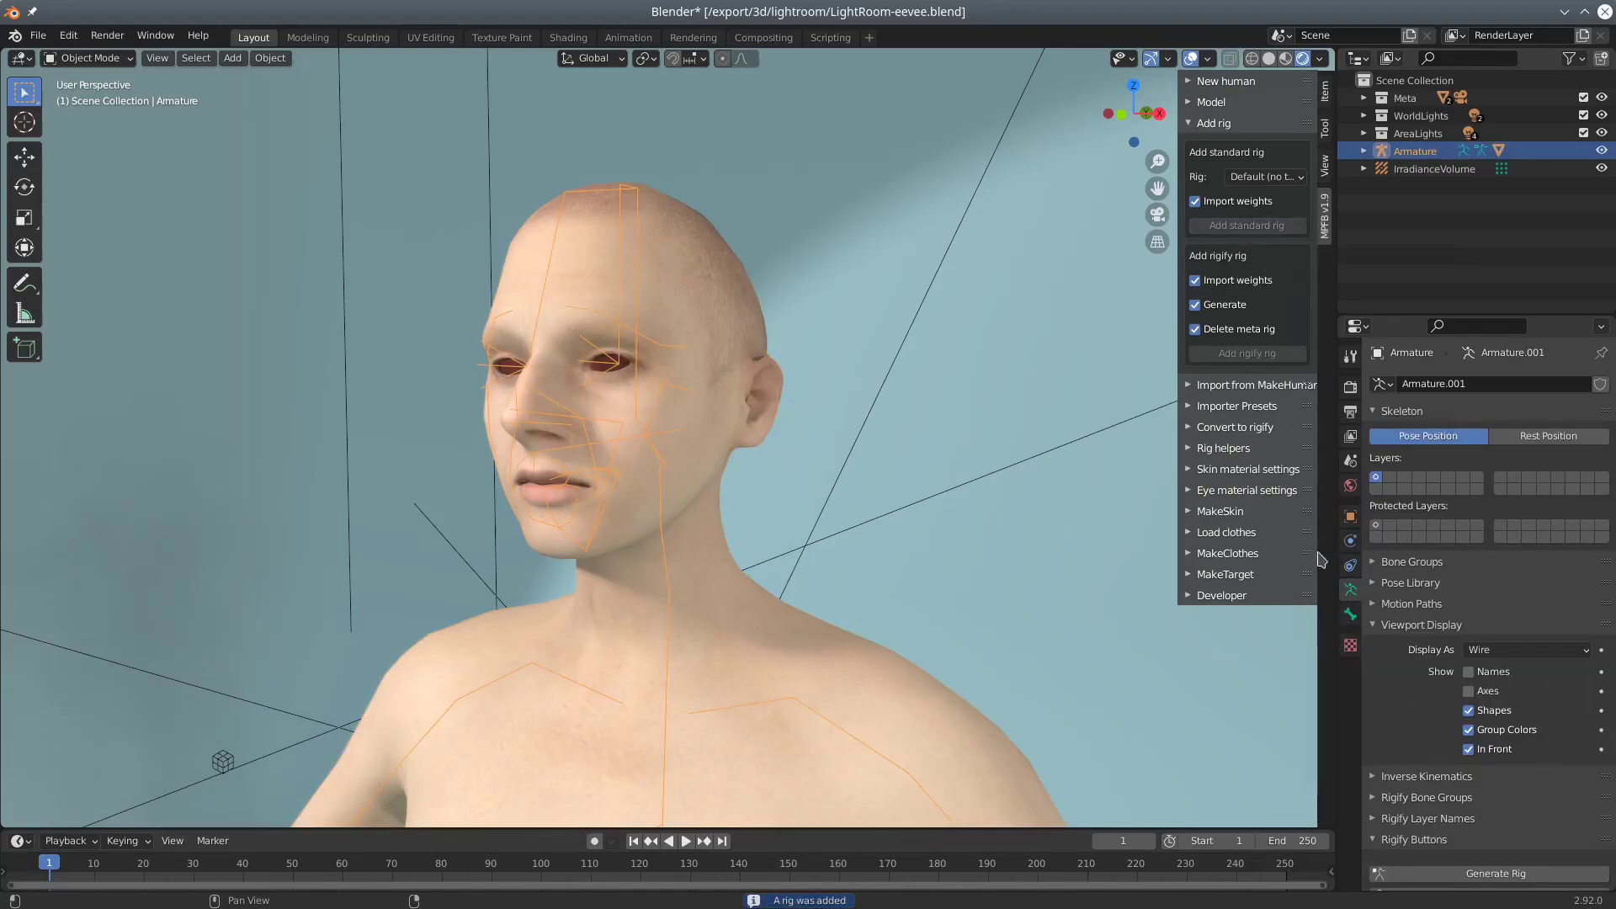
click(1468, 749)
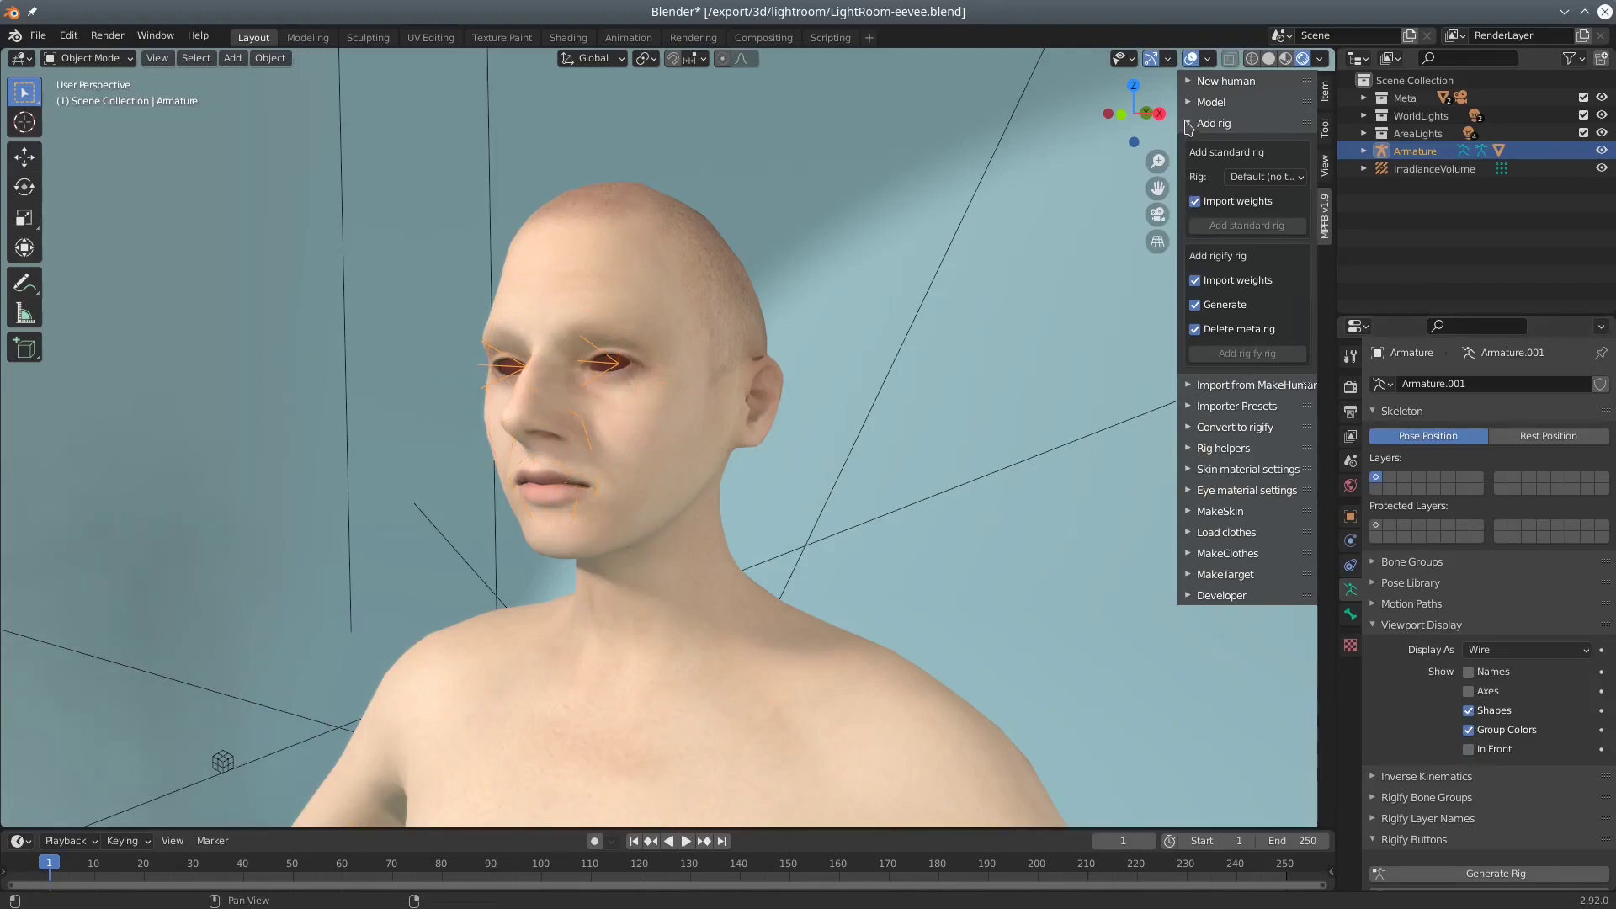
- Turn off the armature's In Front display and load the high-poly.mhclo eyes
click(1189, 123)
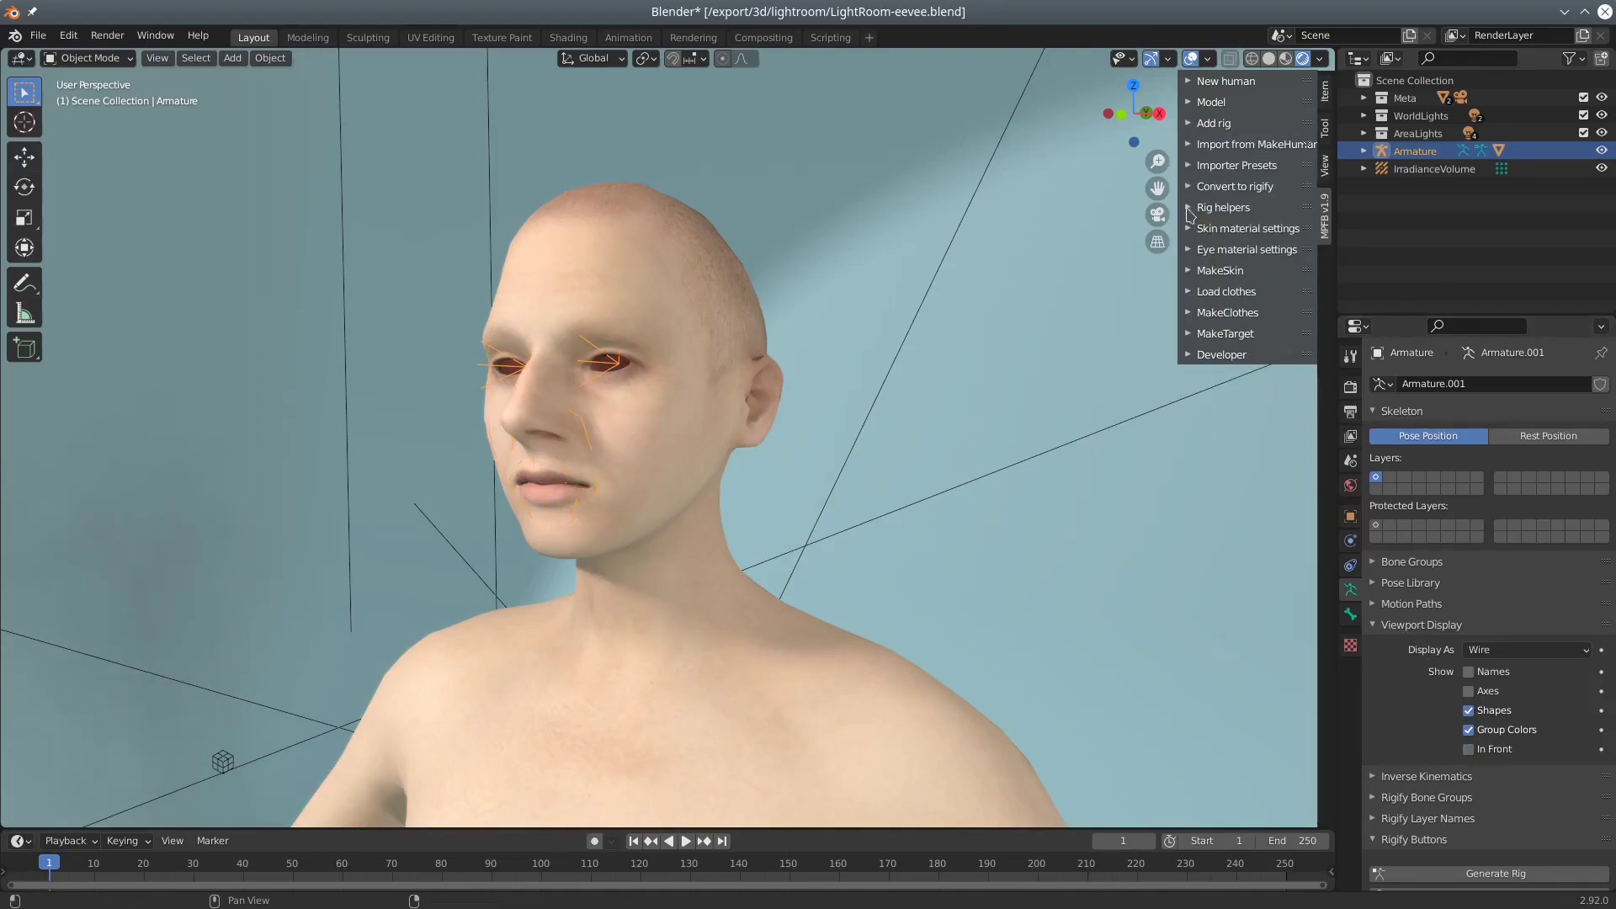
click(1191, 292)
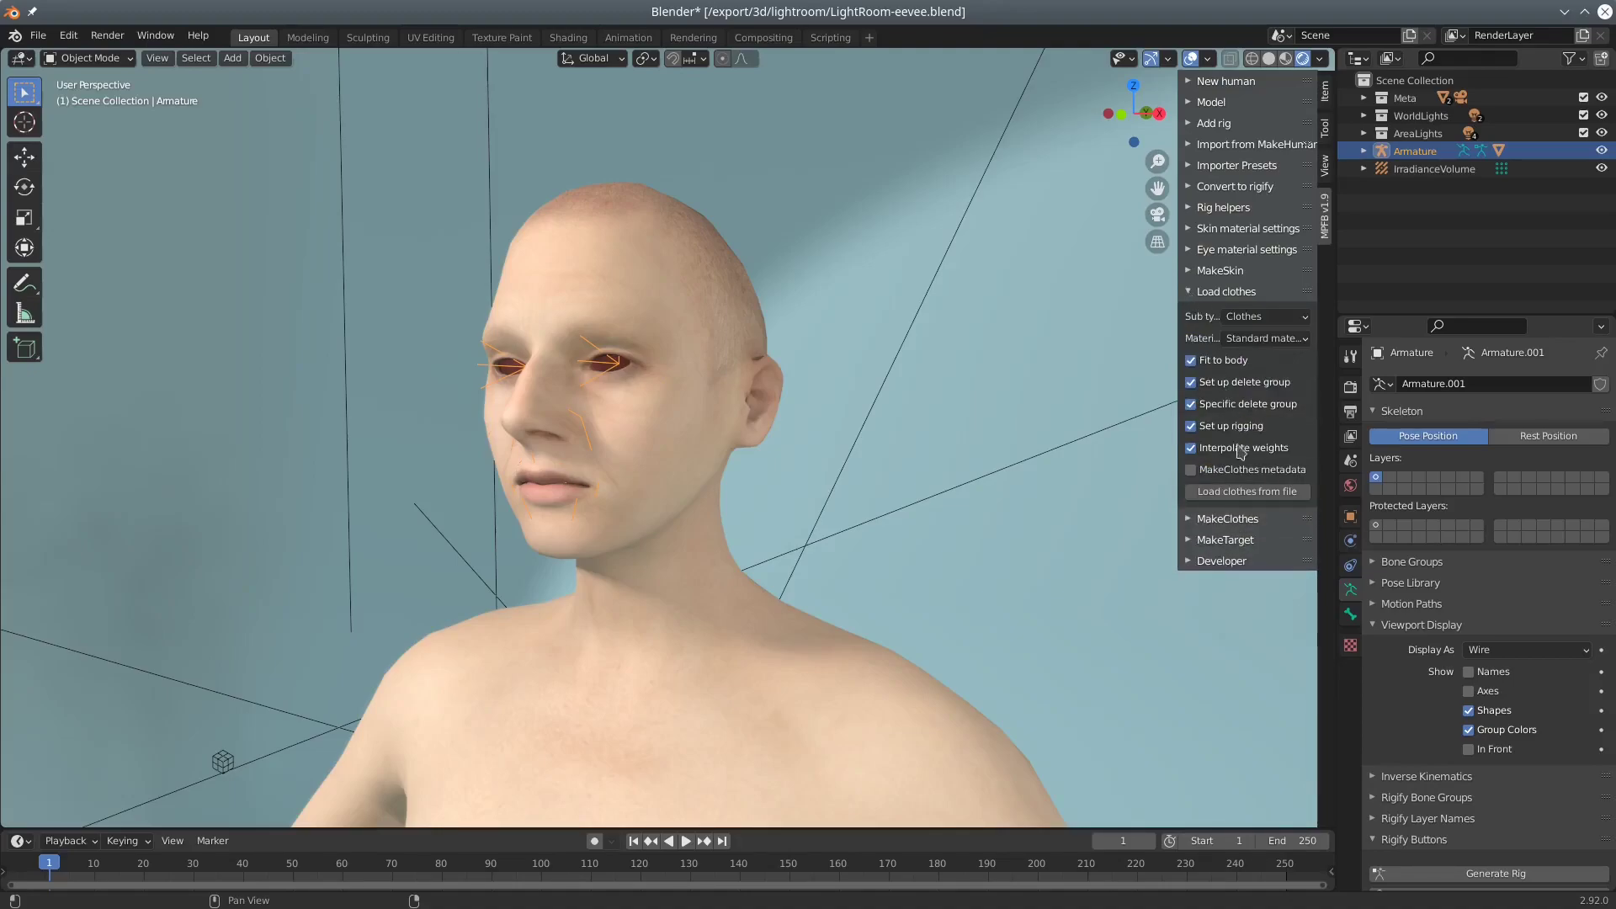
click(1245, 492)
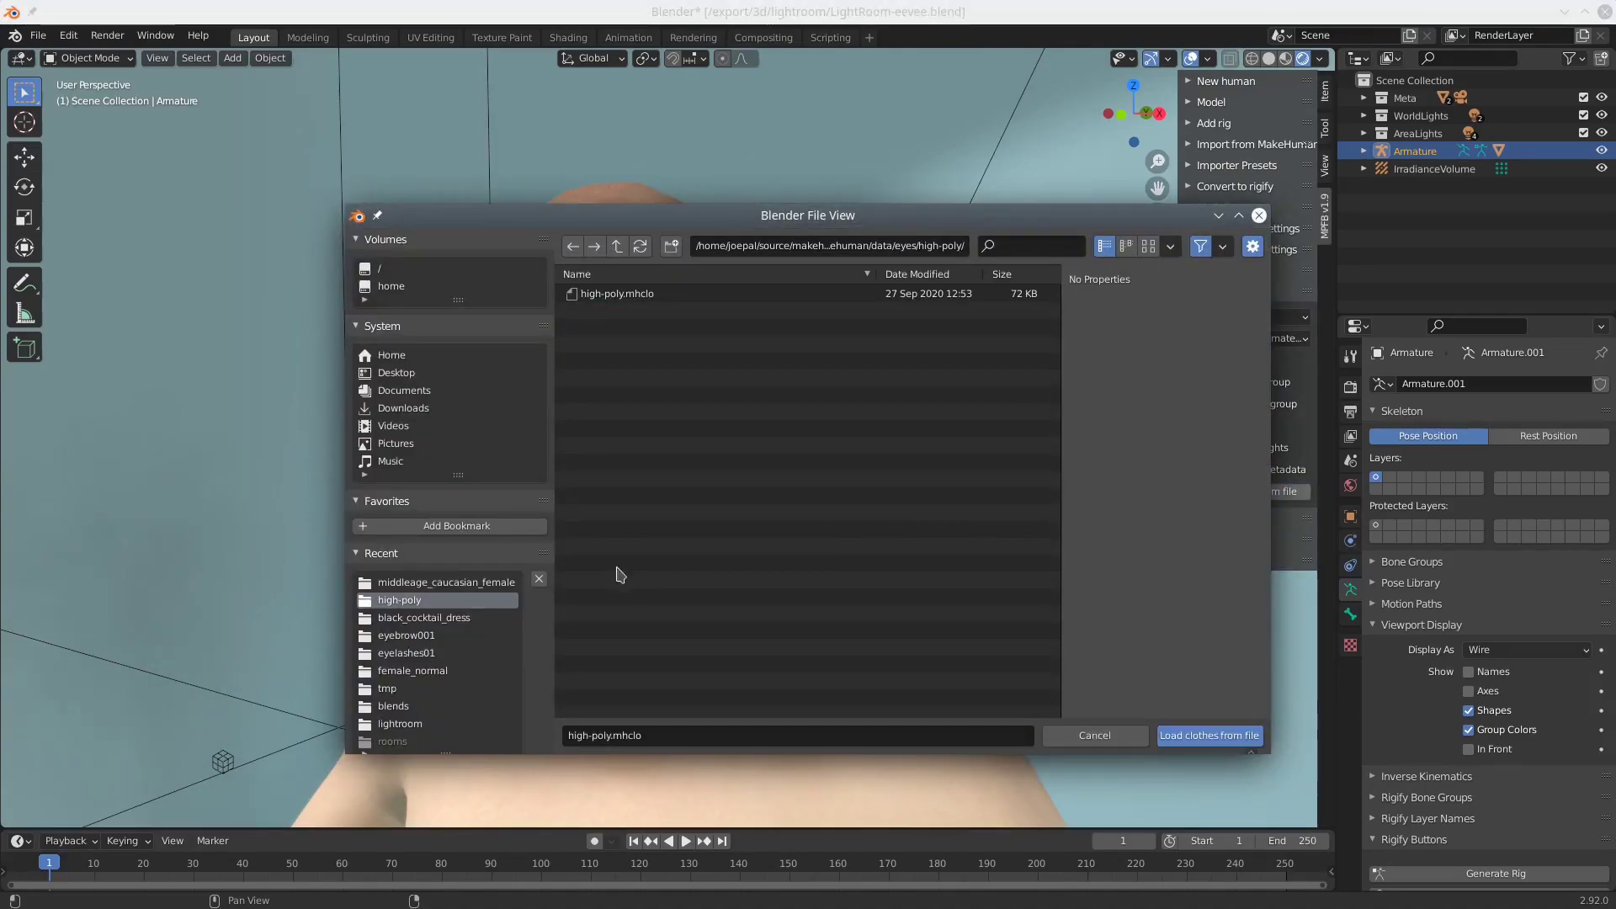
click(620, 296)
click(1230, 737)
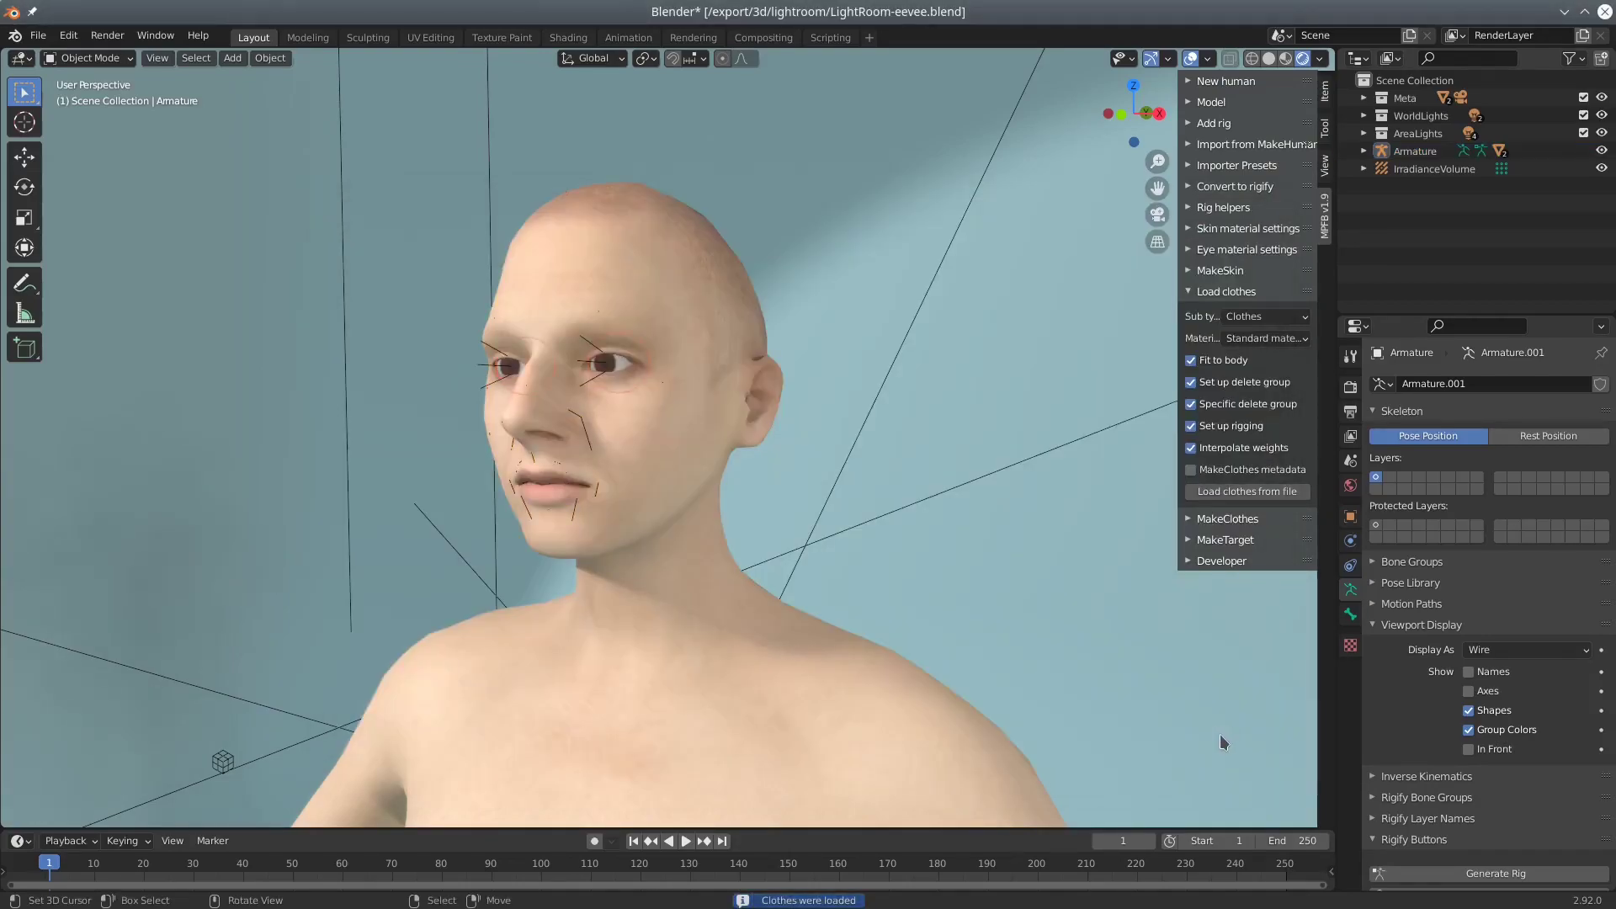
- Load eyebrow001.mhclo brows and eyelashes01.mhclo lashes onto the human
click(1258, 492)
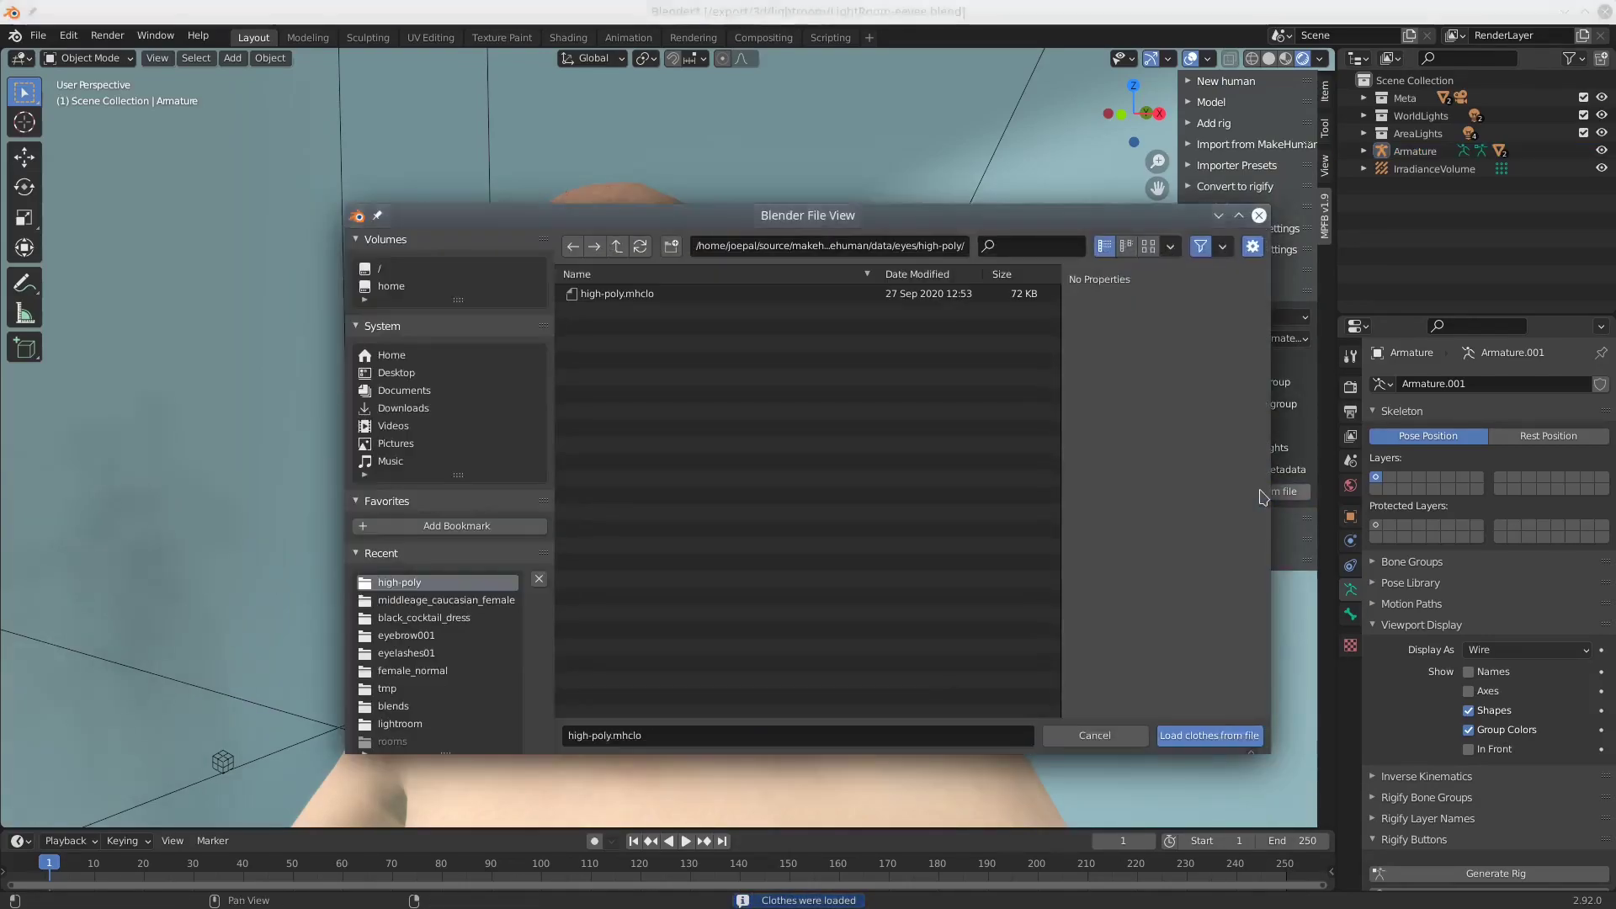
click(421, 642)
click(650, 296)
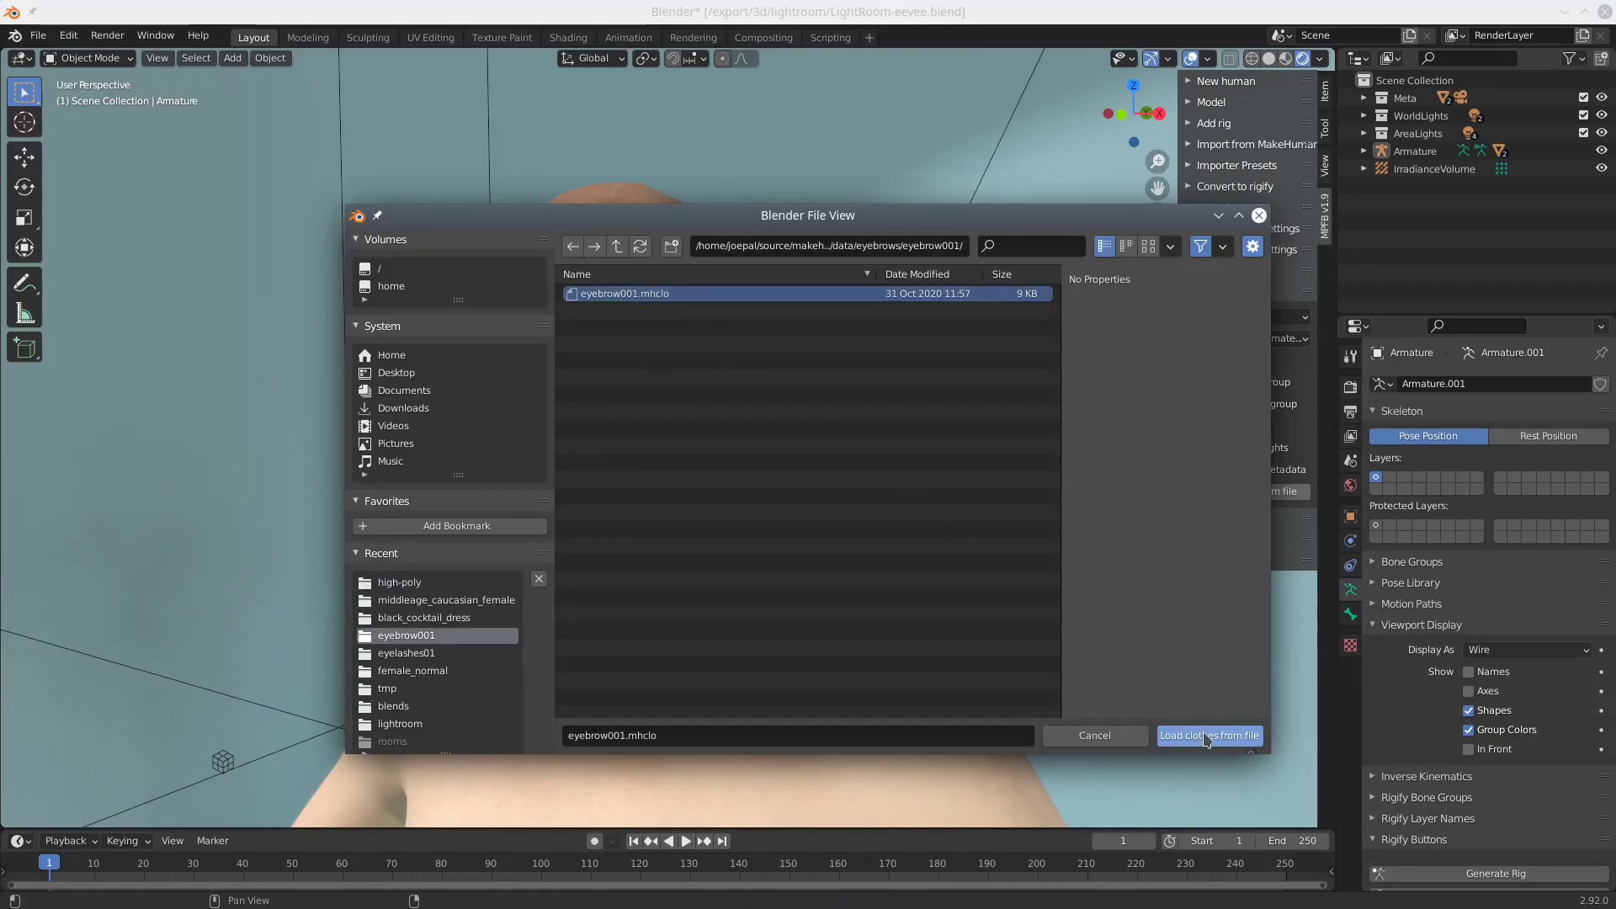
click(1208, 736)
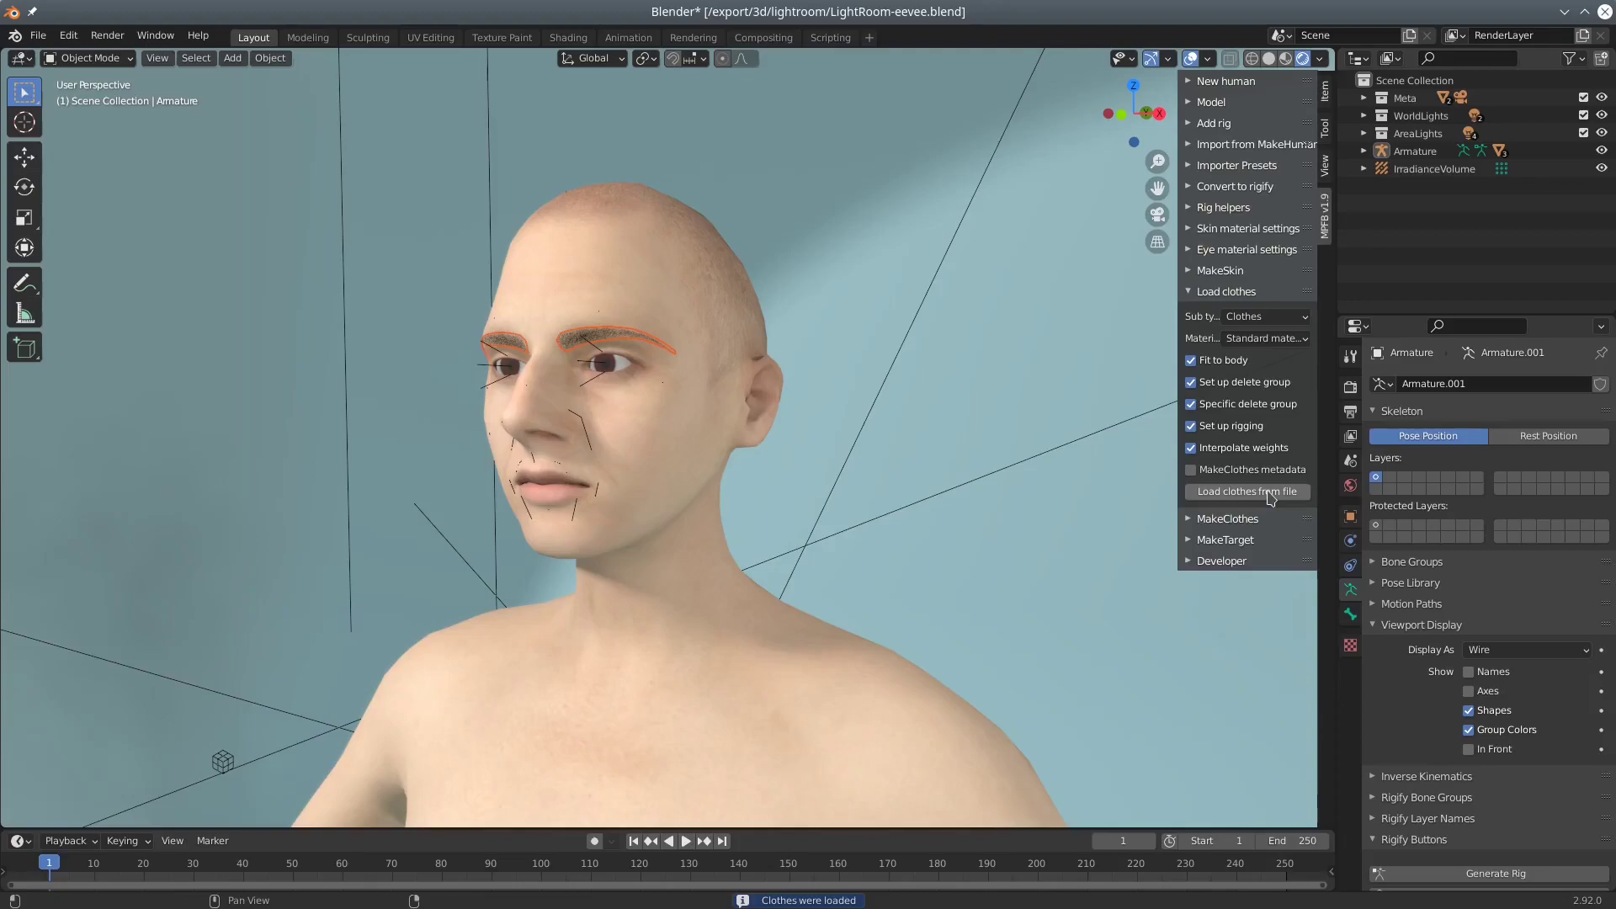
click(1258, 492)
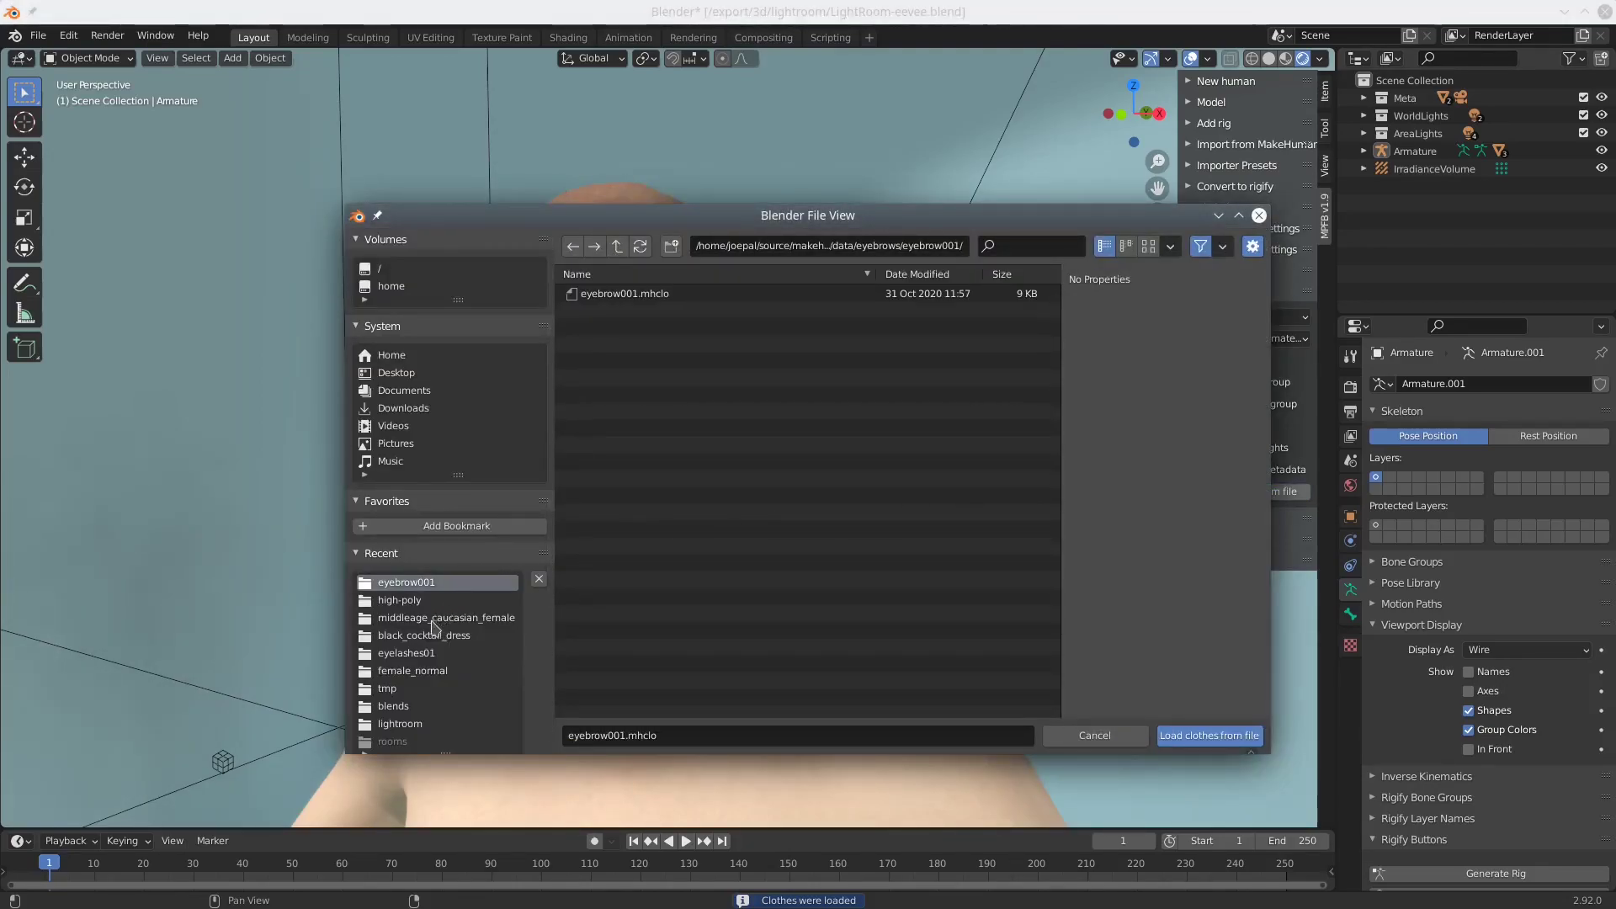
click(429, 653)
click(627, 295)
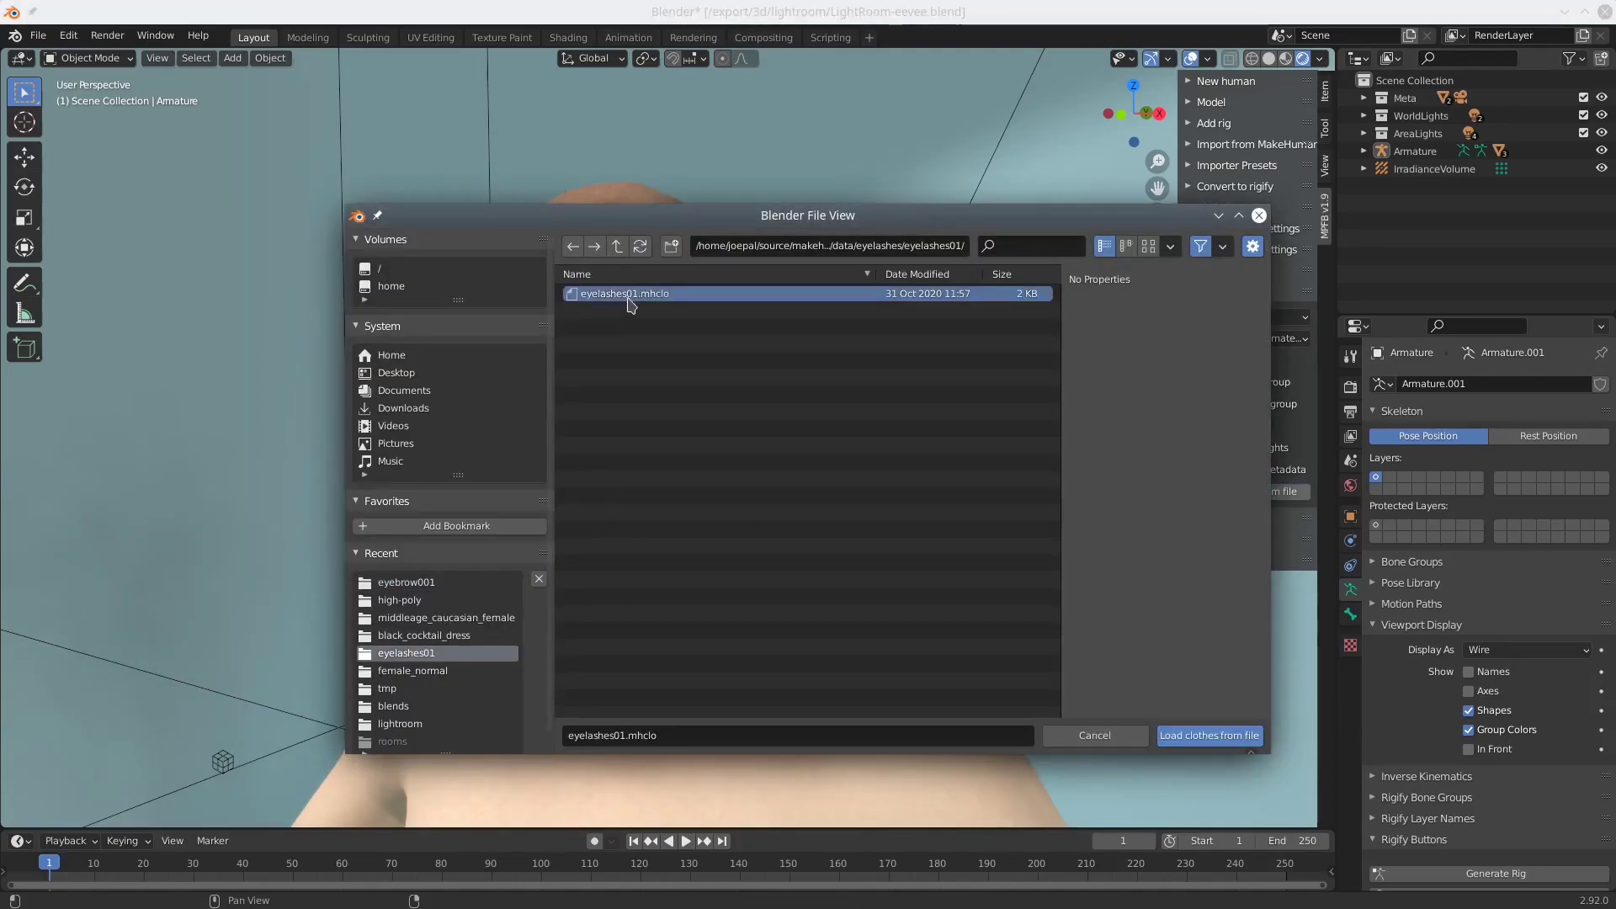
click(1208, 735)
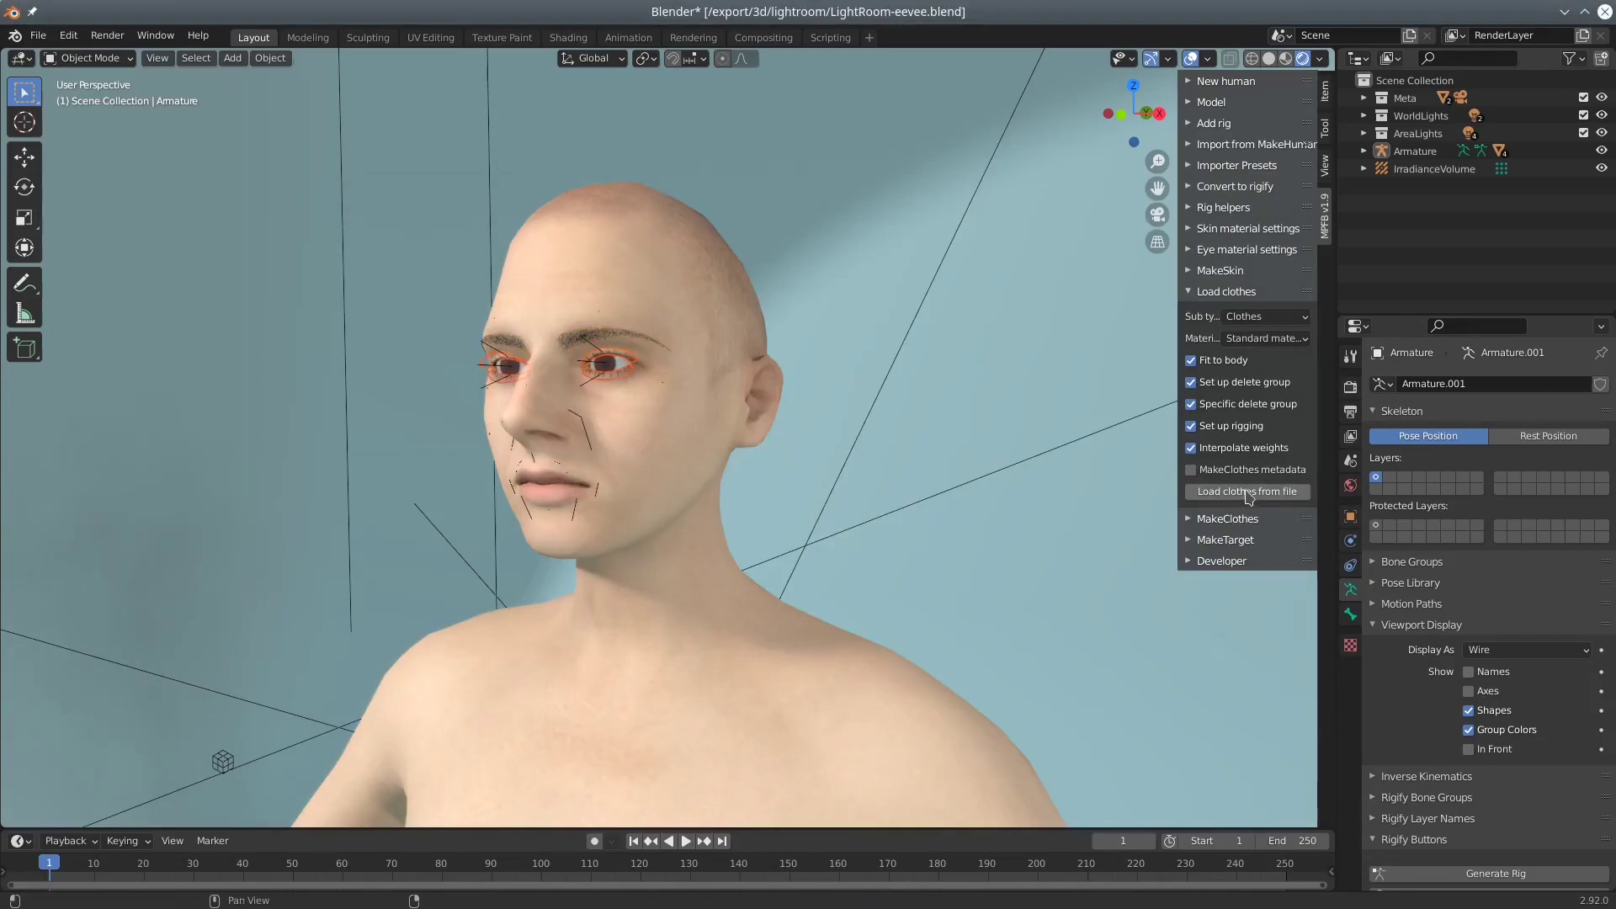
- Load the cocktaildress.mhclo black dress and delete the unwanted extra object
click(1247, 492)
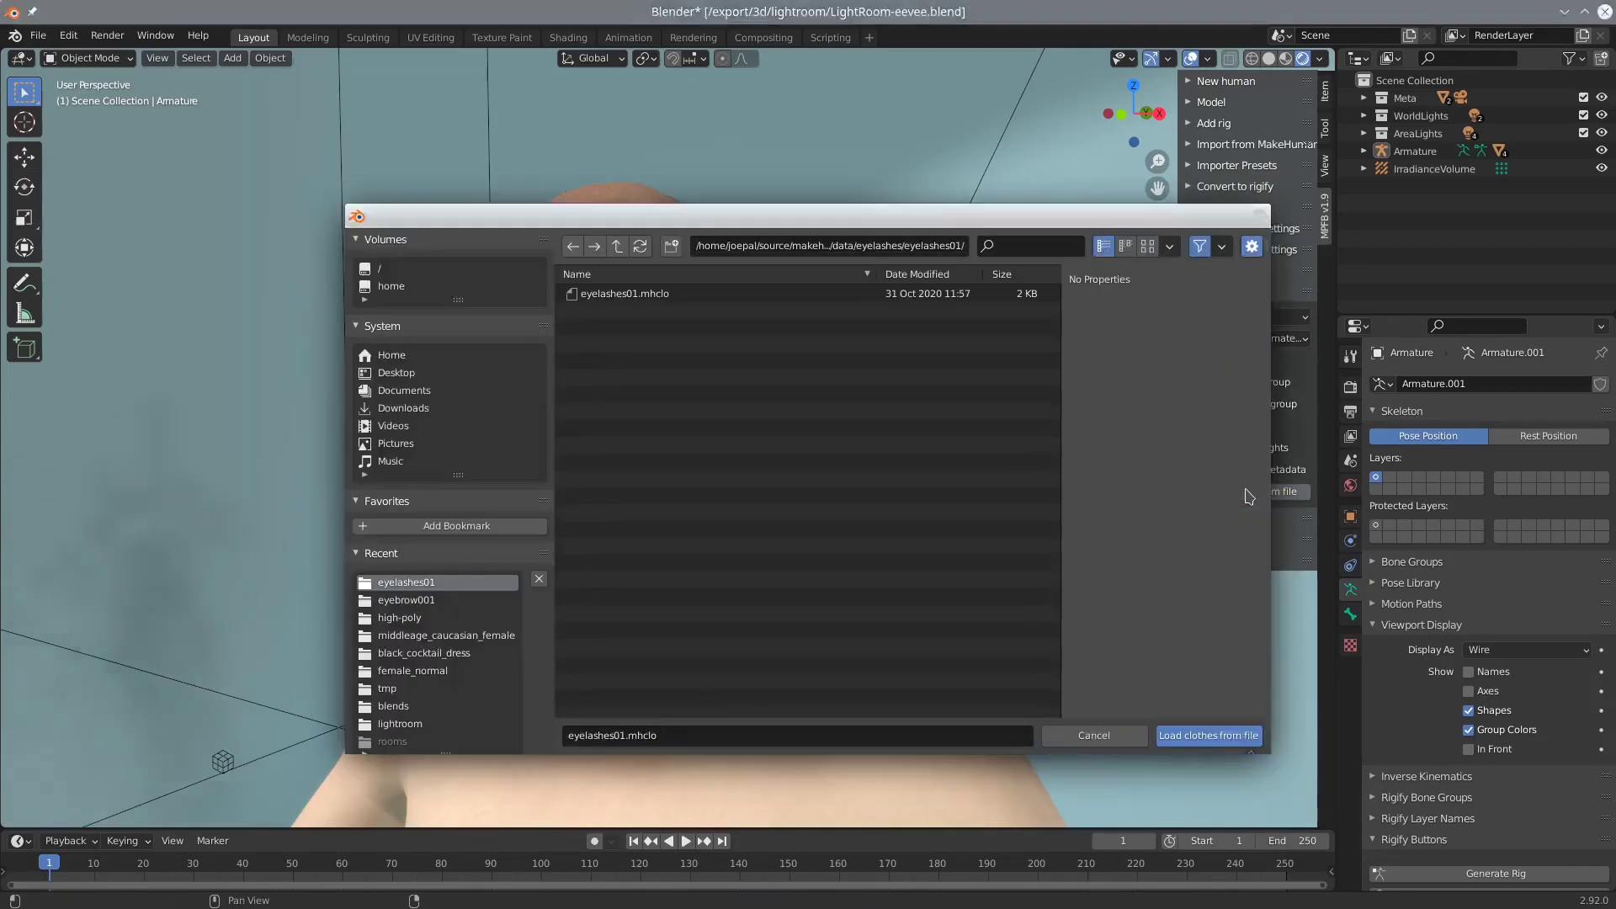
click(454, 653)
click(640, 295)
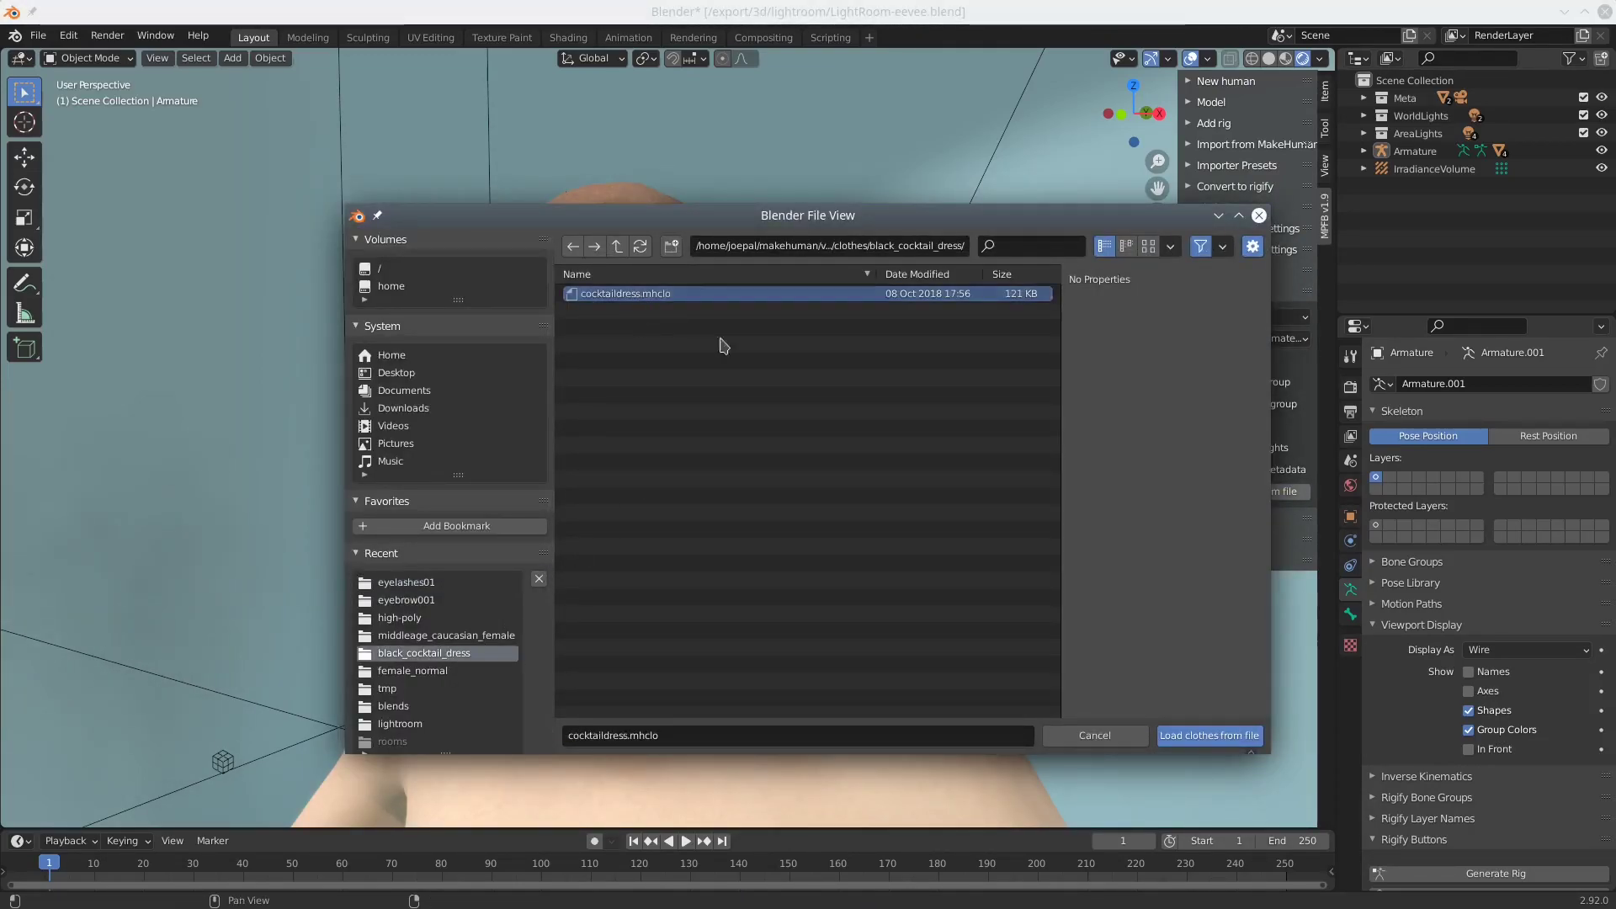
click(1206, 735)
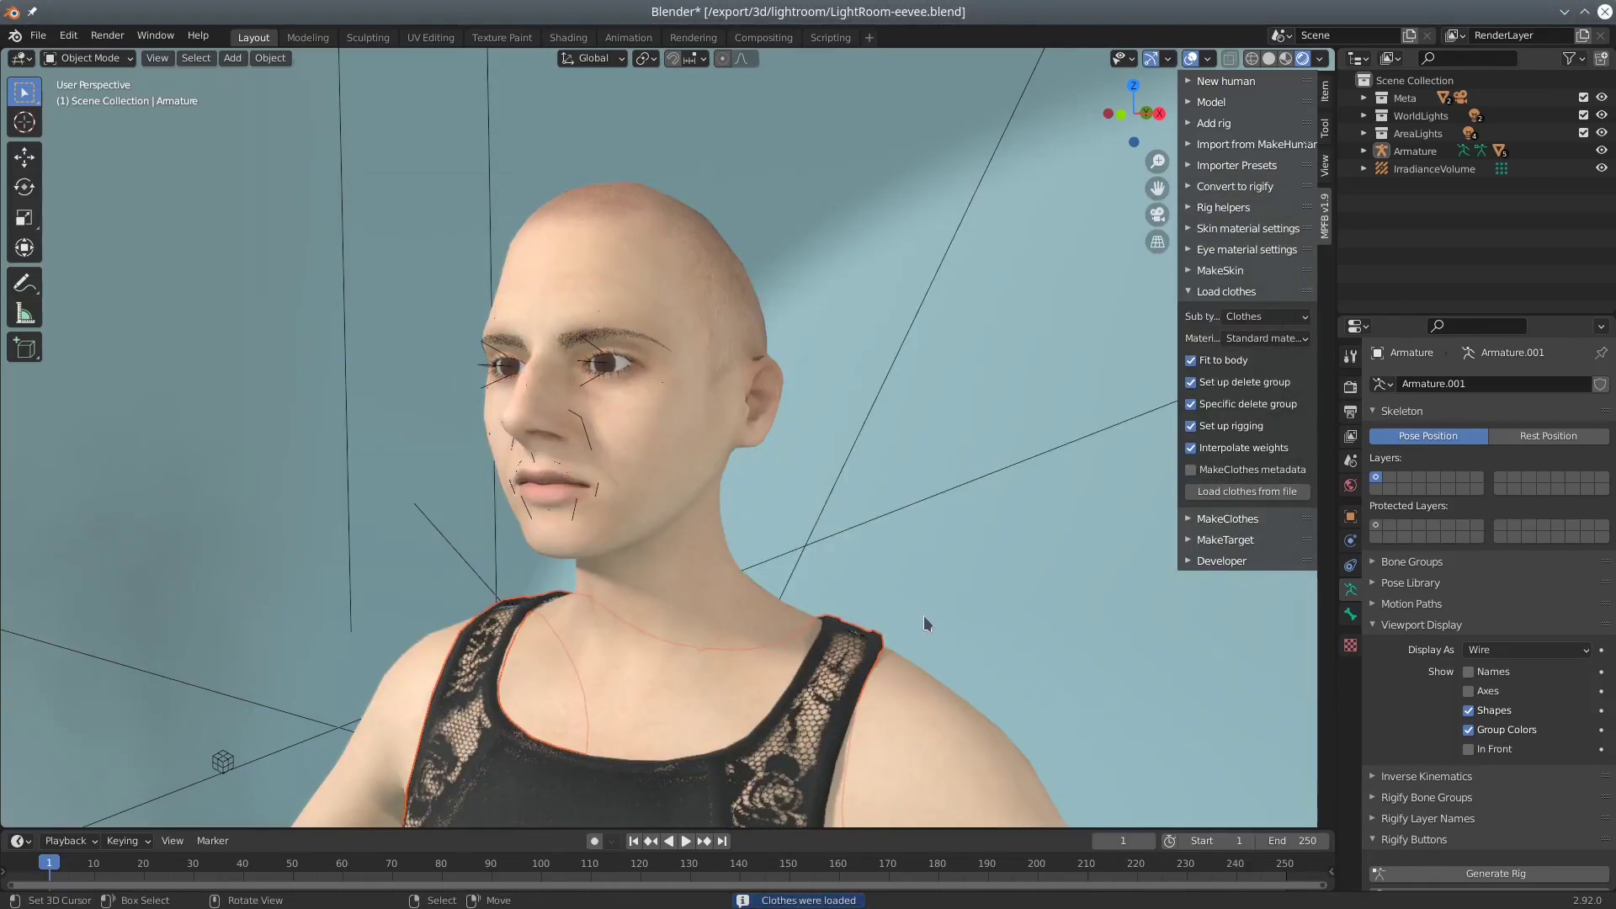
key(Delete)
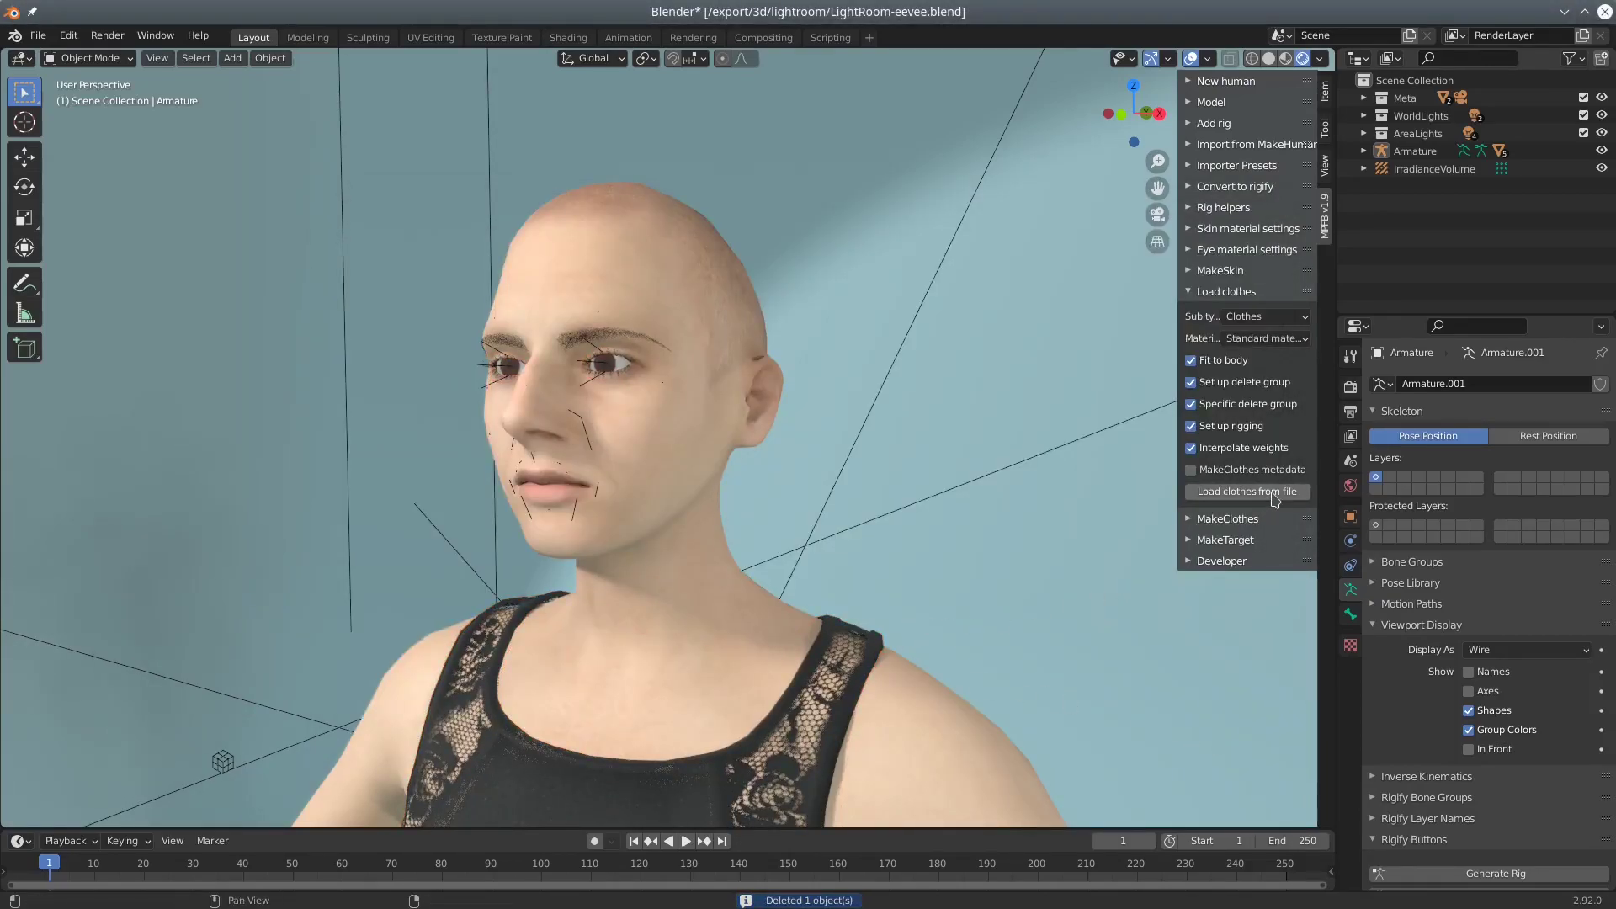
- Load the blondwithheadband.mhclo hair onto the human
click(1274, 497)
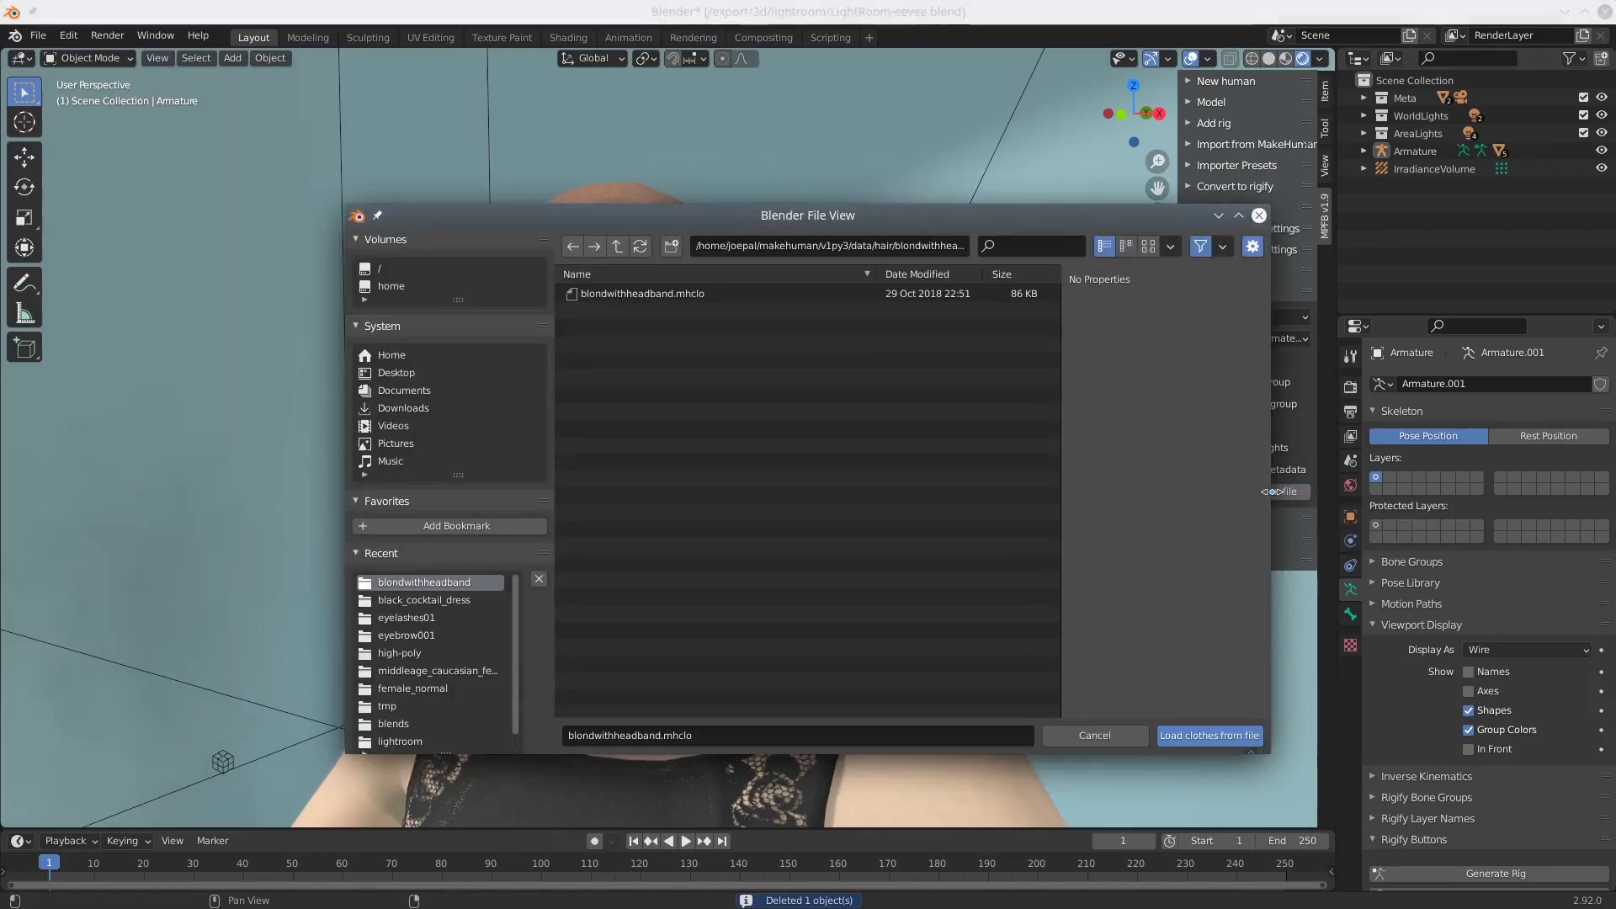
click(654, 295)
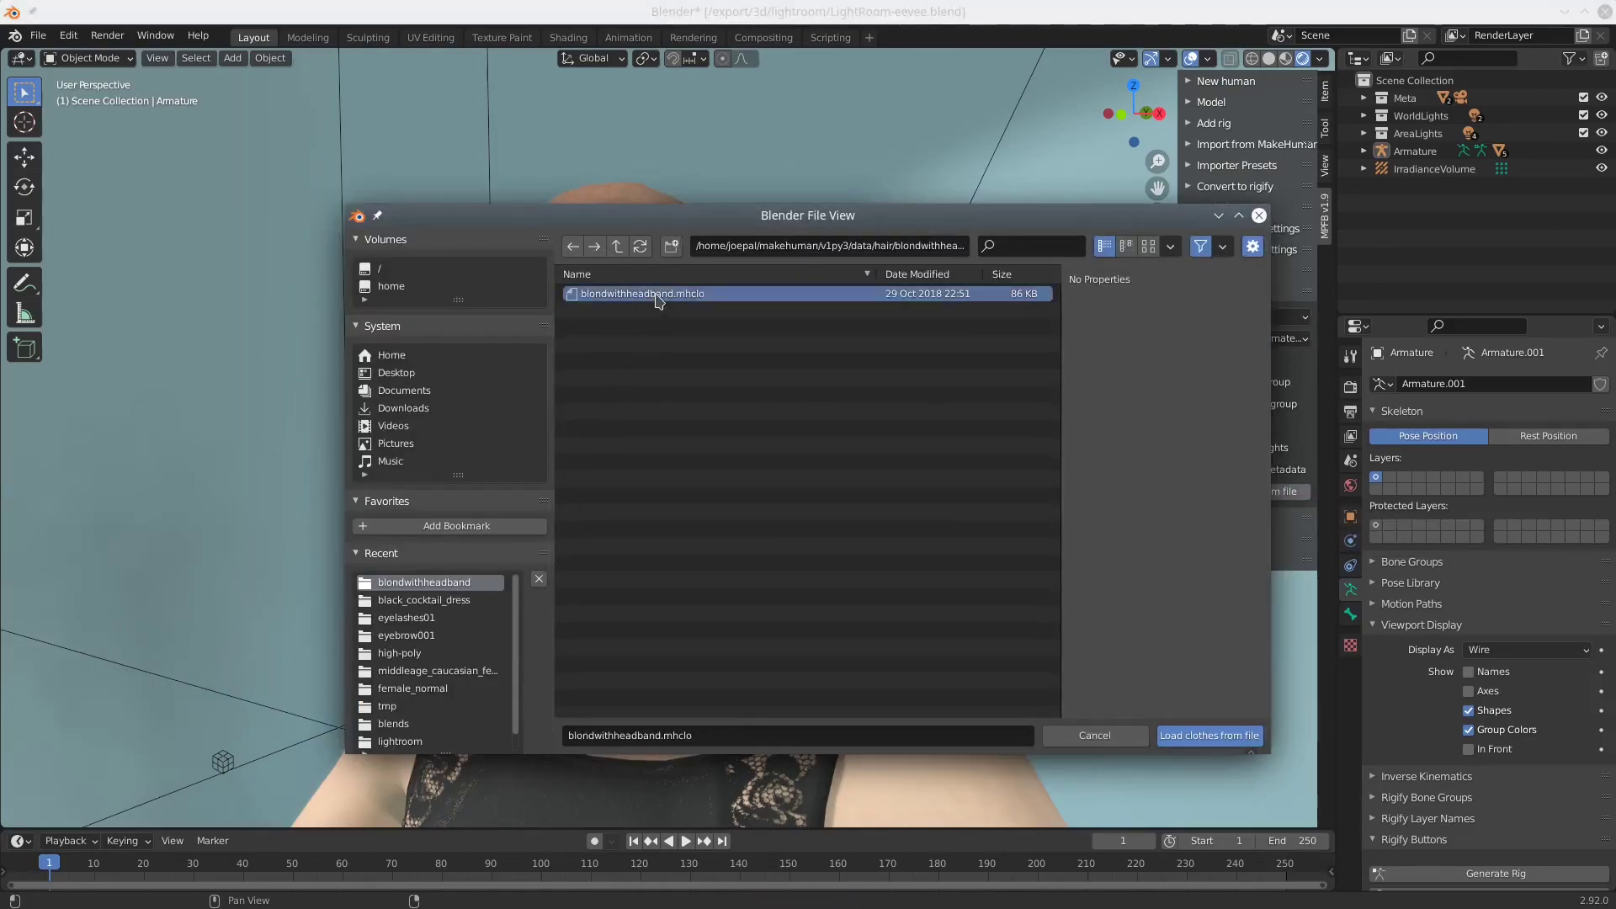
click(1206, 734)
- Zoom and orbit around the dressed figure, then make Armature the active object
scroll(808, 555, down, 4)
click(794, 587)
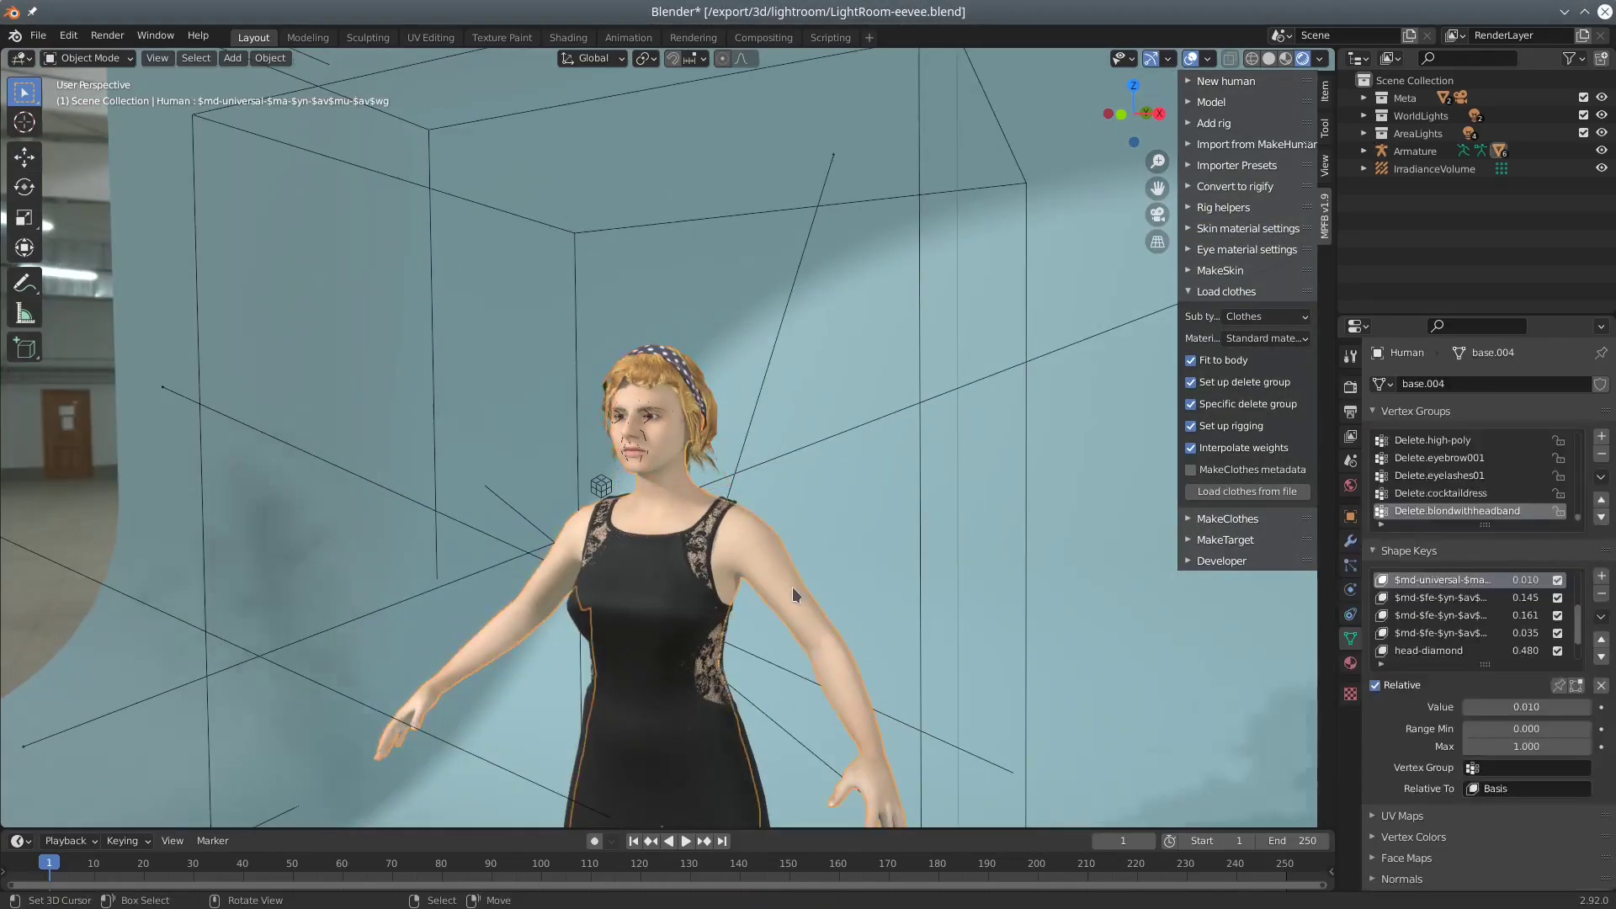
scroll(764, 568, down, 5)
scroll(754, 589, down, 1)
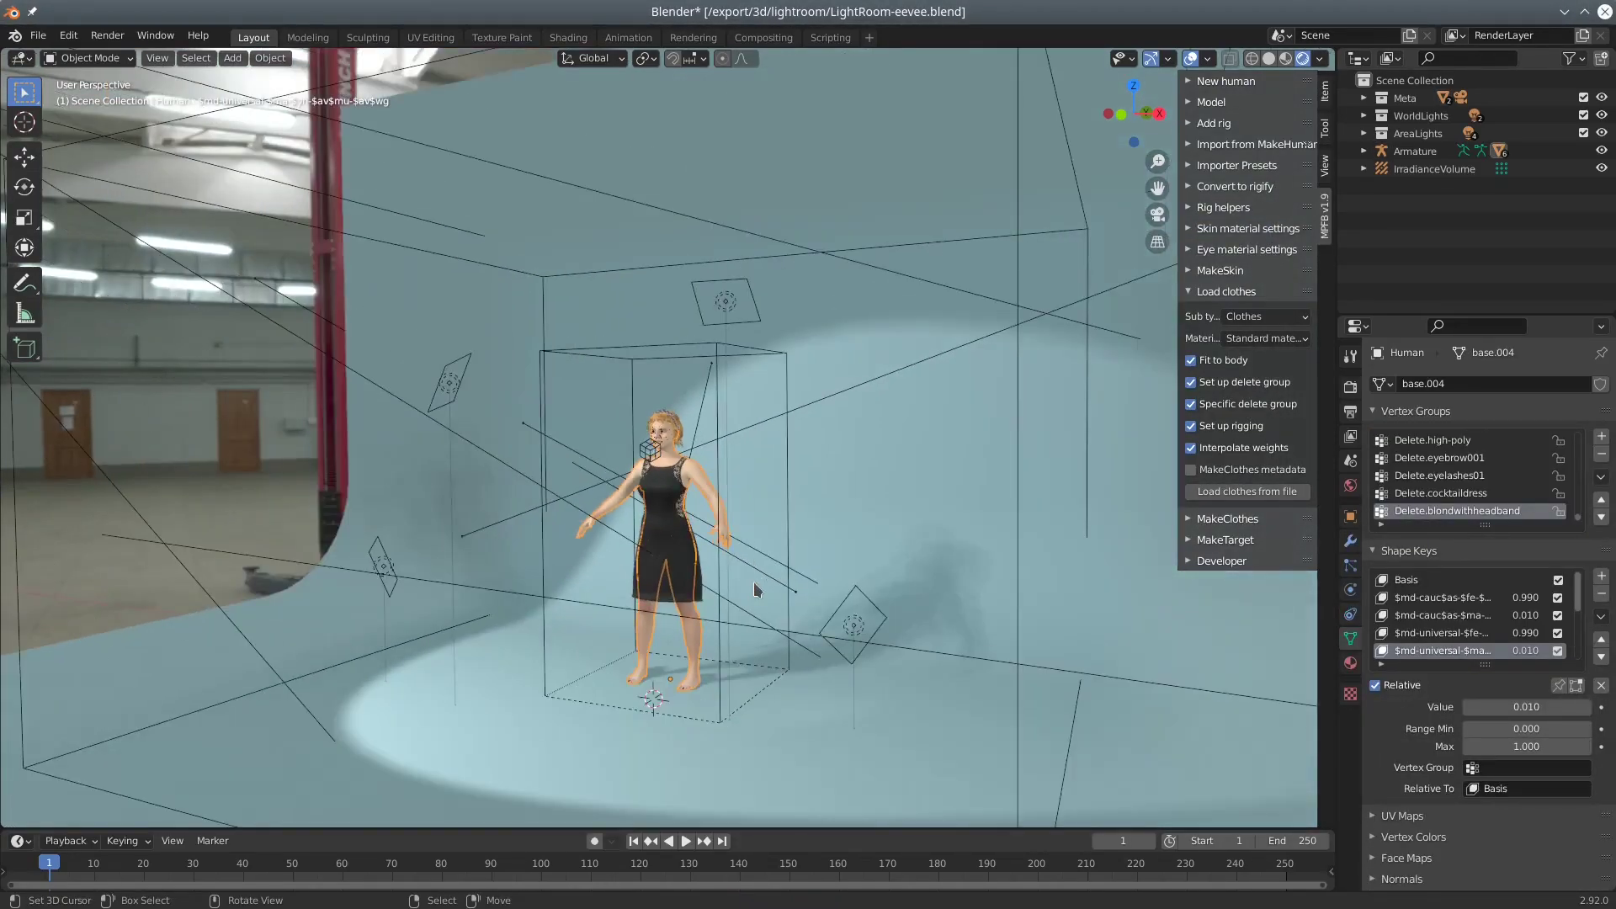
middle_drag(782, 586, 788, 589)
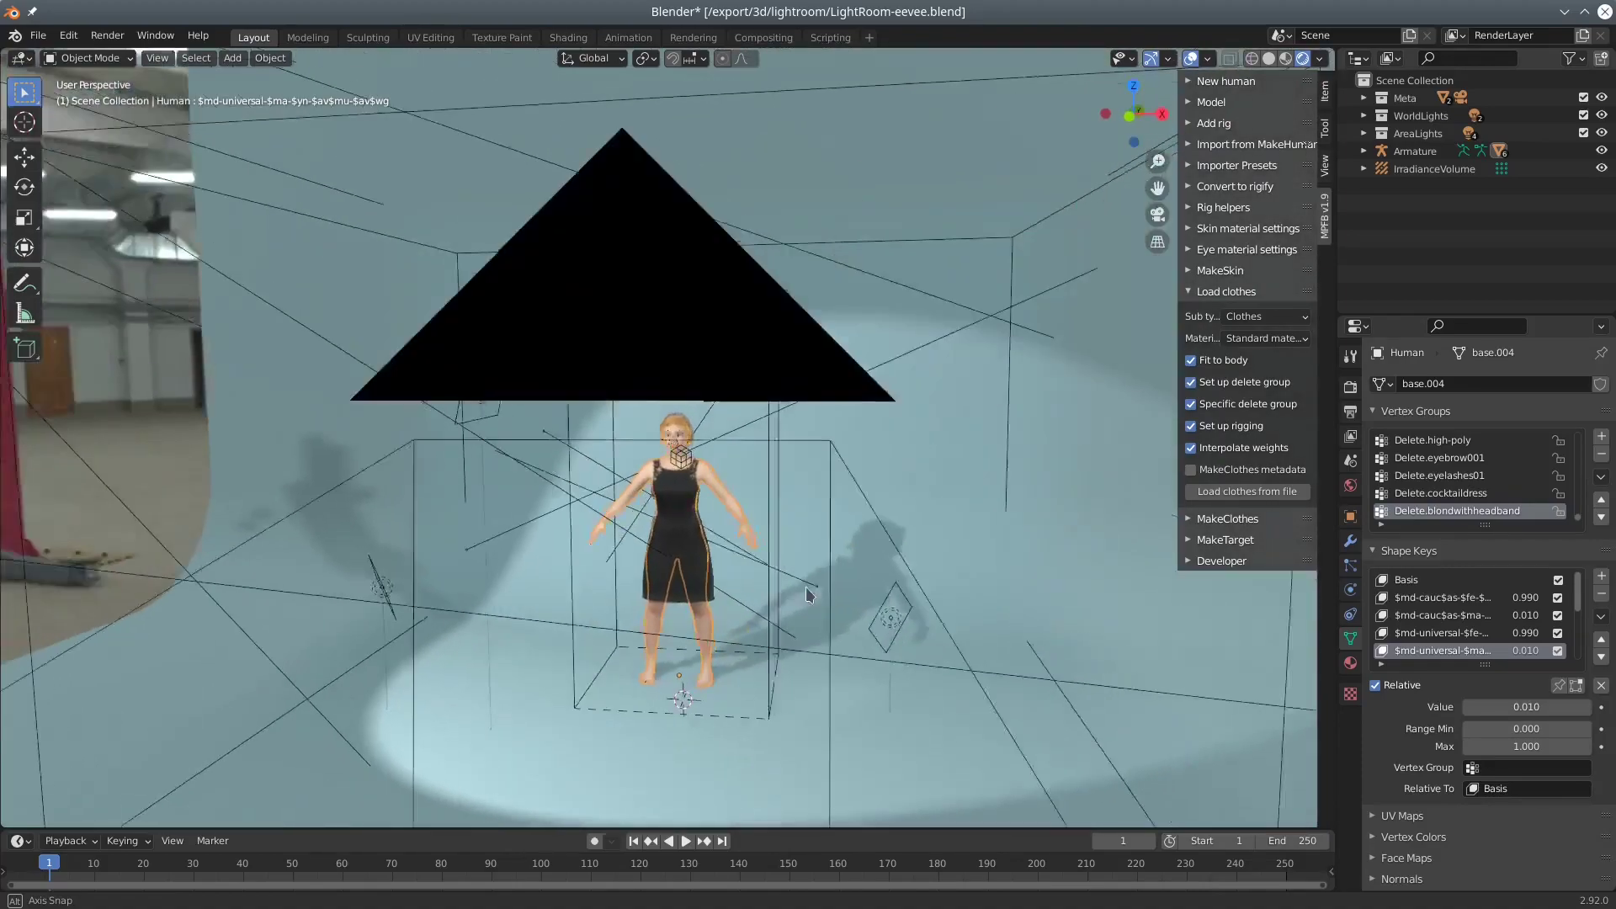
scroll(787, 588, up, 4)
scroll(708, 453, up, 2)
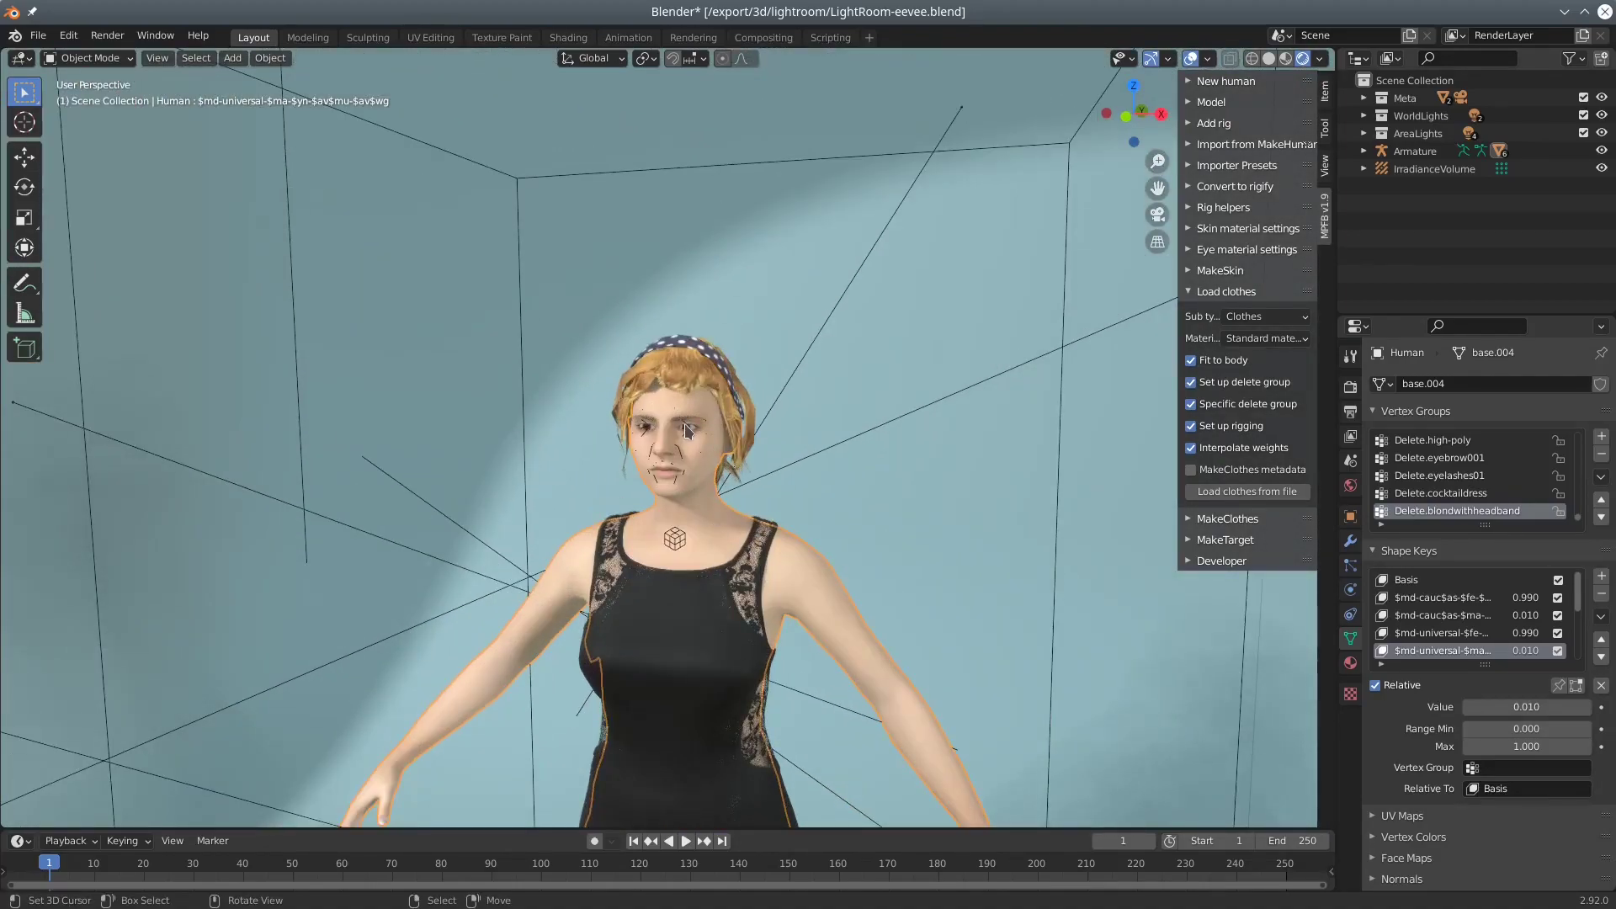
click(688, 430)
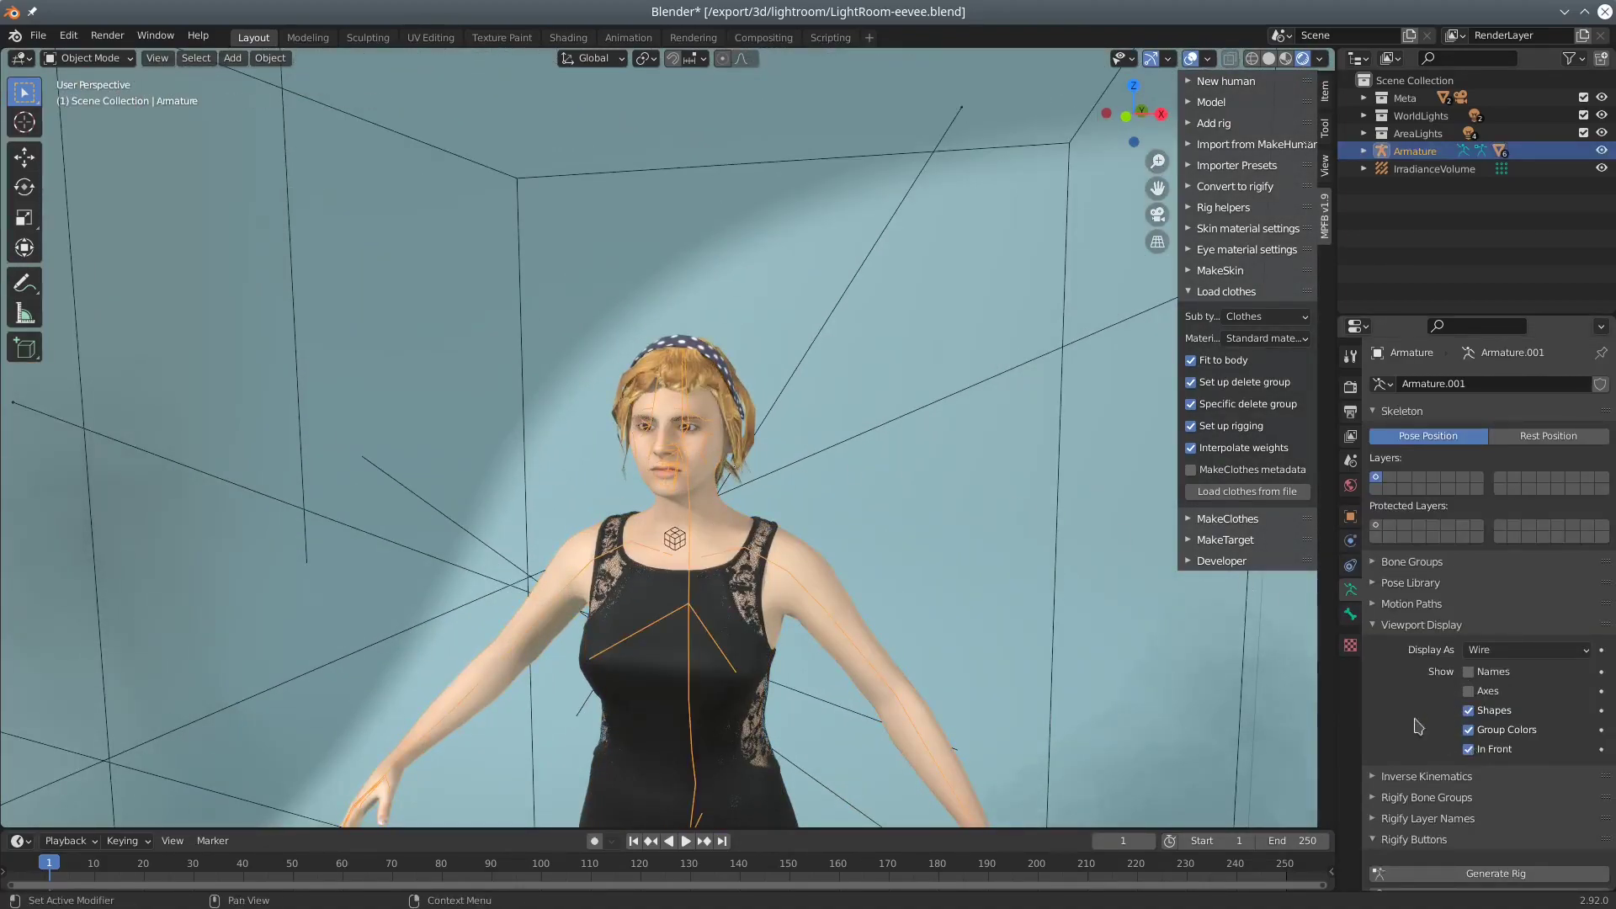
- Switch the armature to Pose Mode and rotate the upperarm01.L bone slightly
click(91, 58)
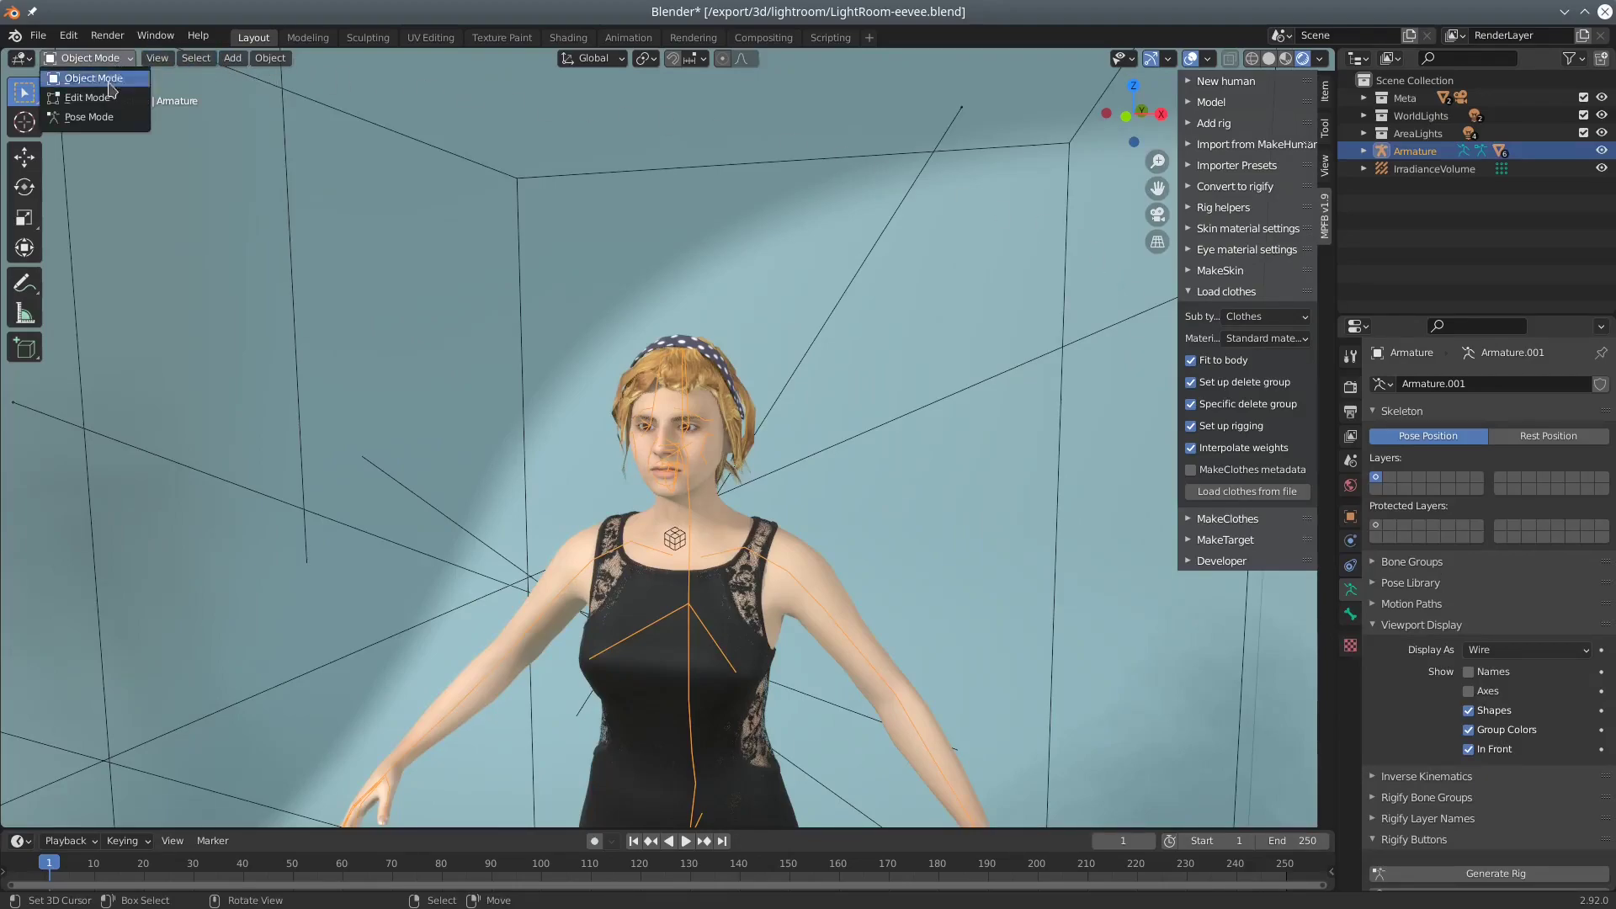
click(99, 121)
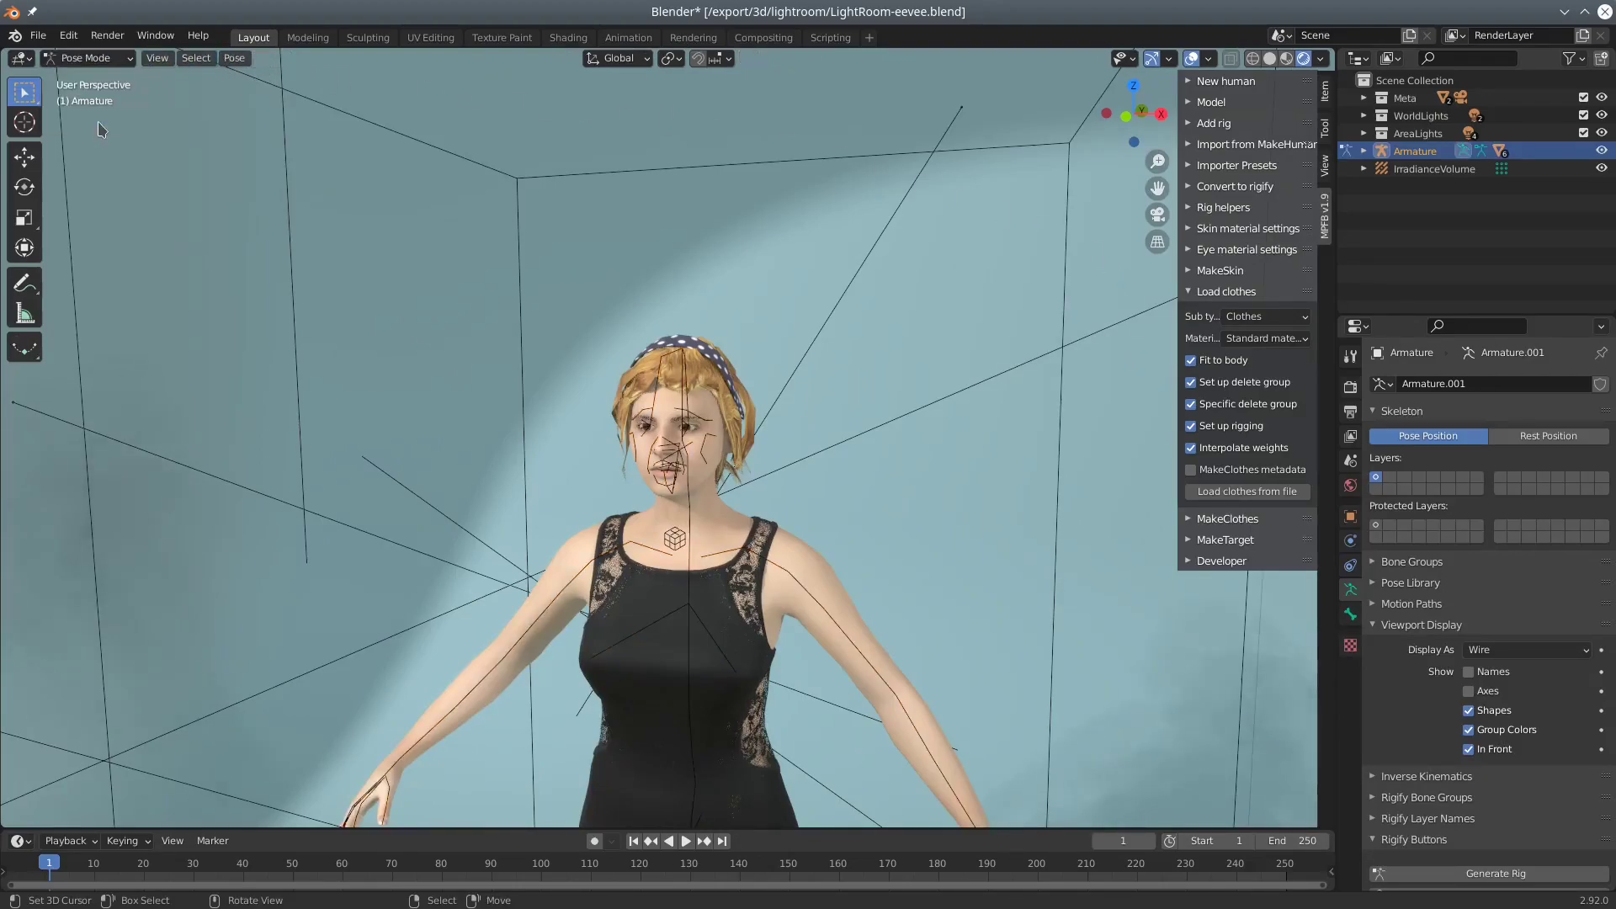
click(798, 583)
key(r)
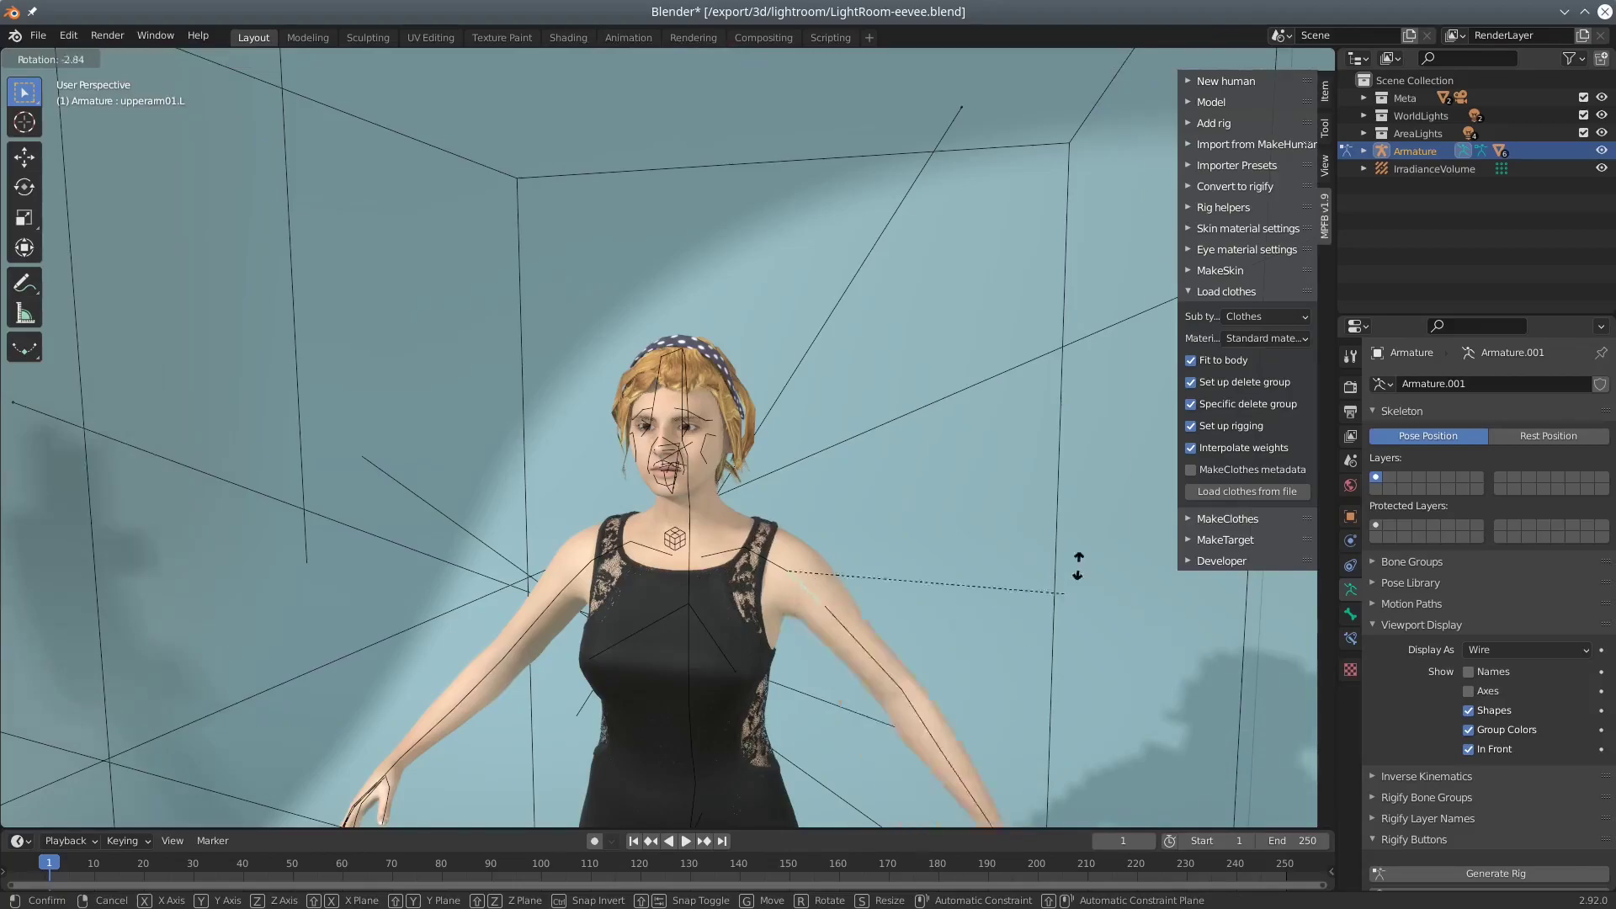
drag(1077, 566, 1054, 595)
click(1055, 595)
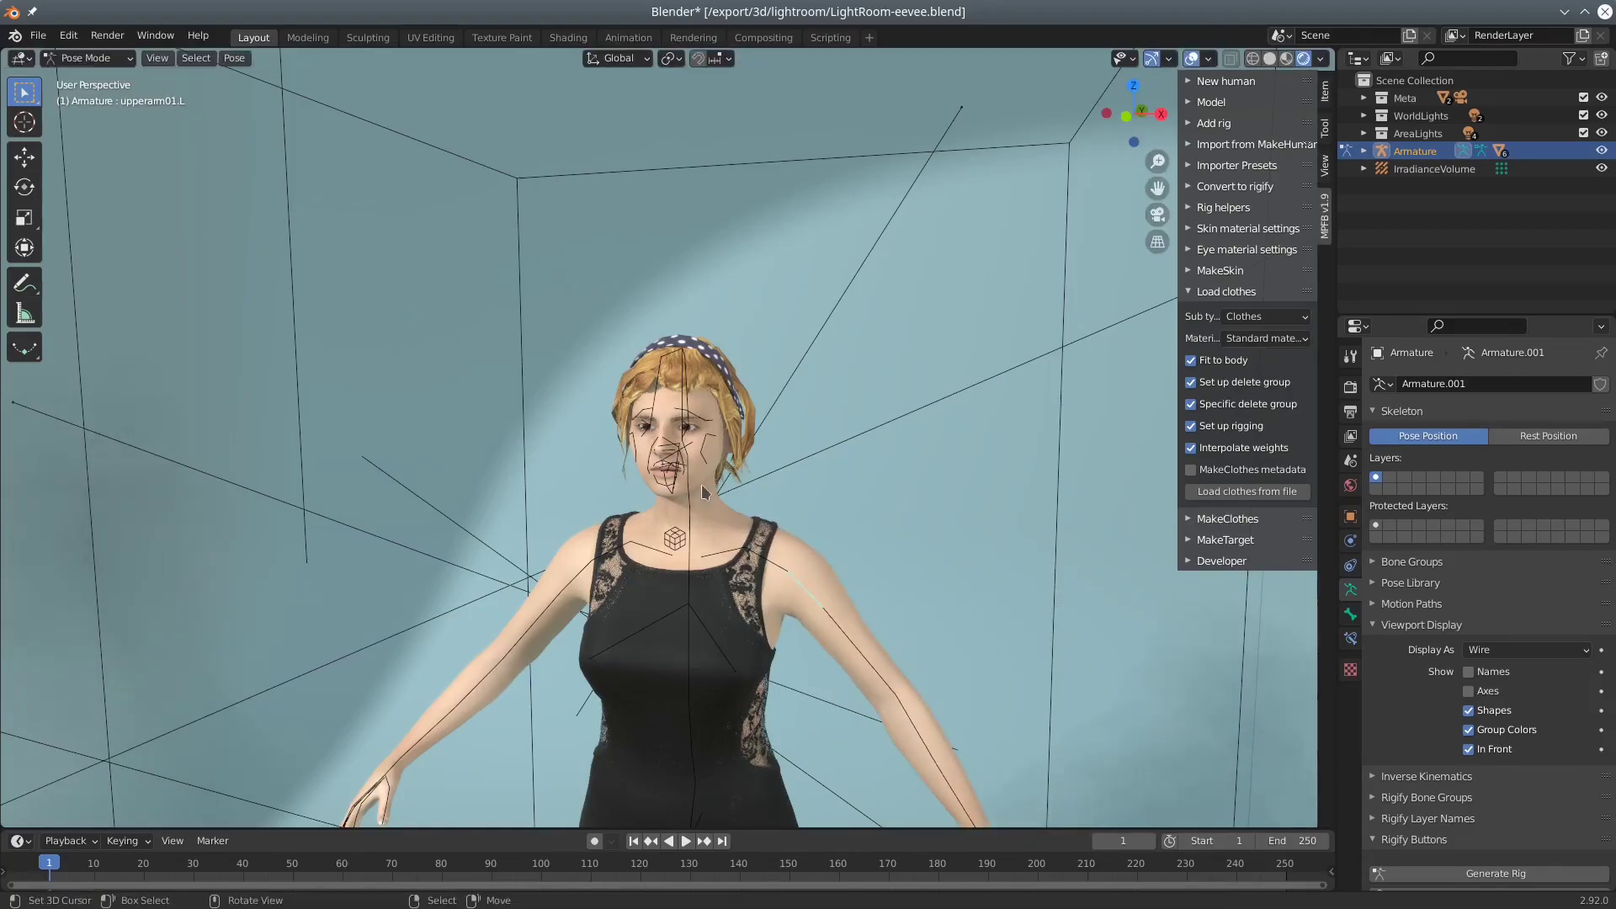
- Try a Z-axis rotation on the head bone, then cancel it
click(683, 400)
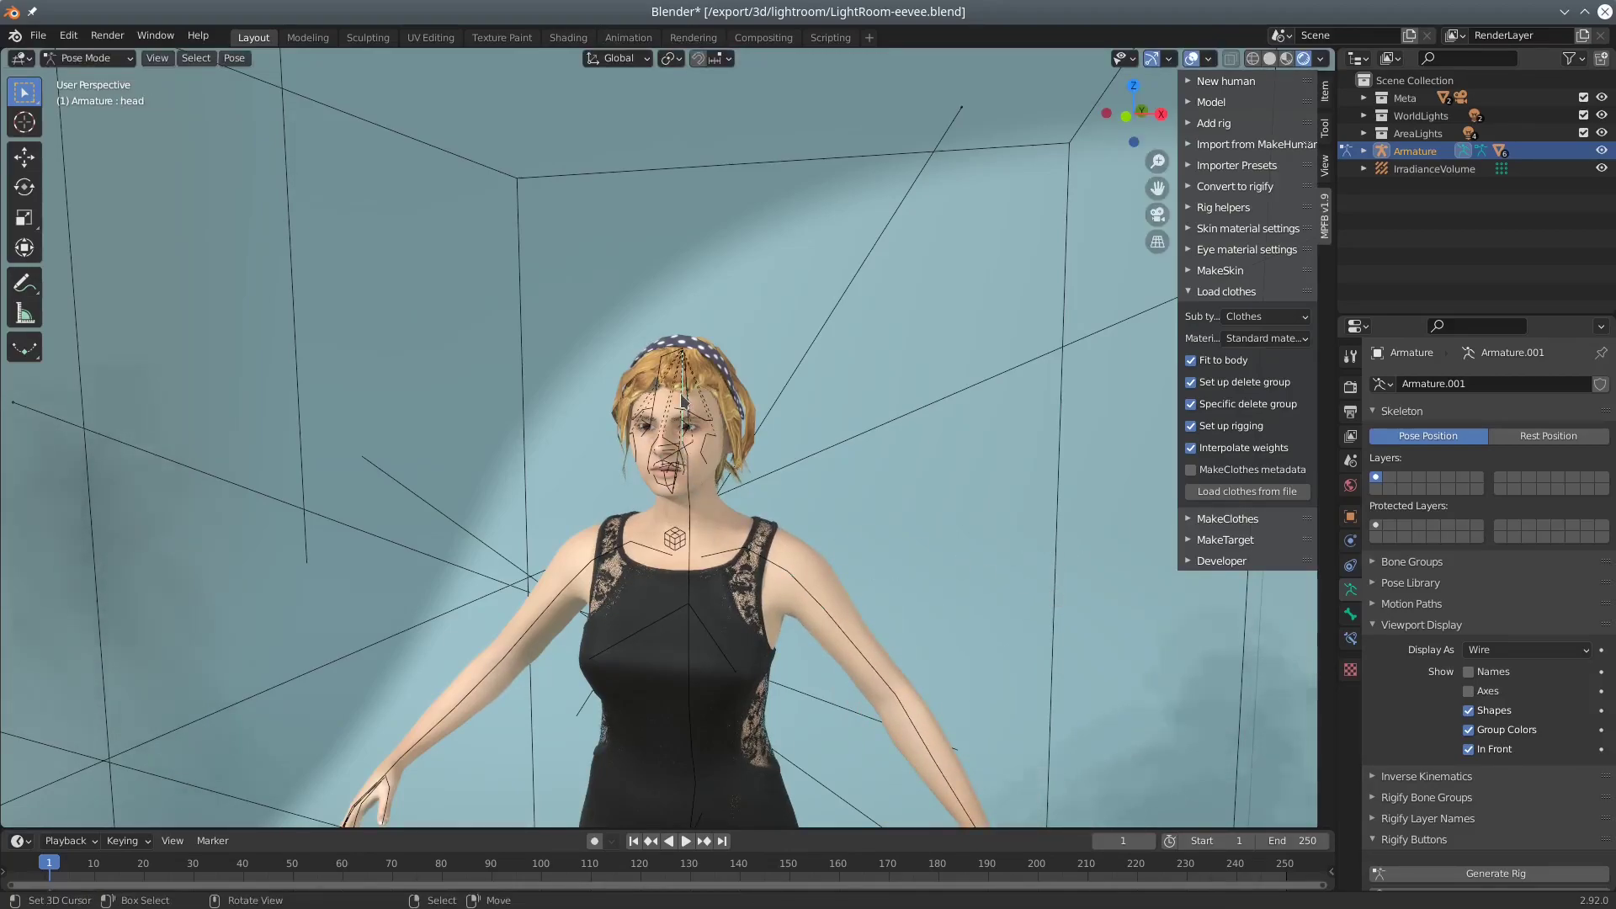
key(r)
key(z)
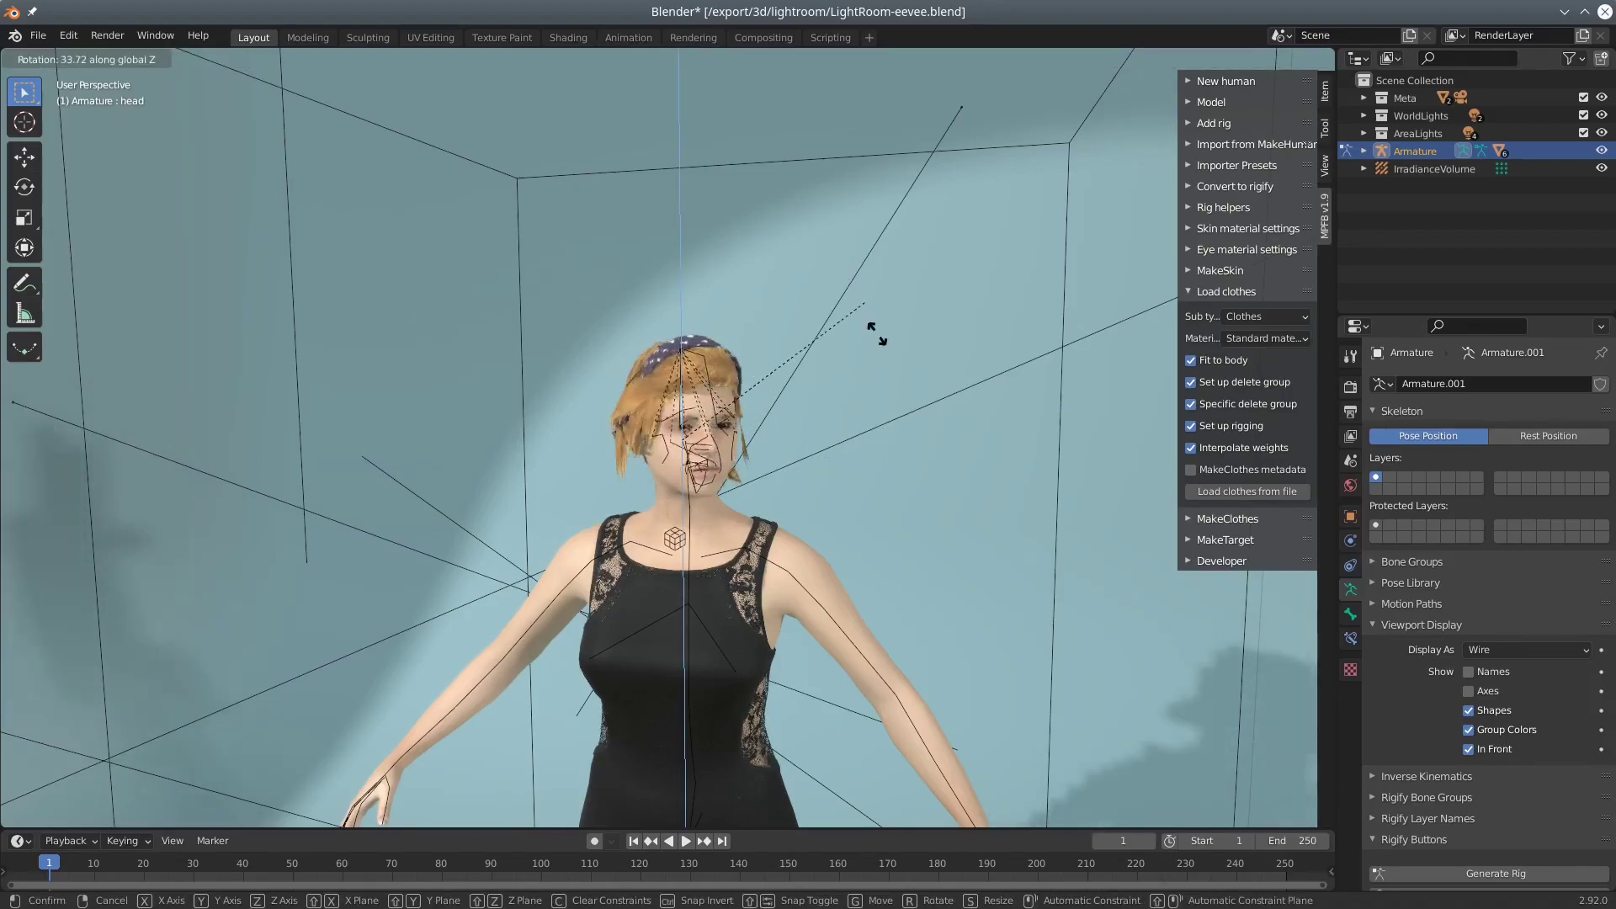
right_click(896, 503)
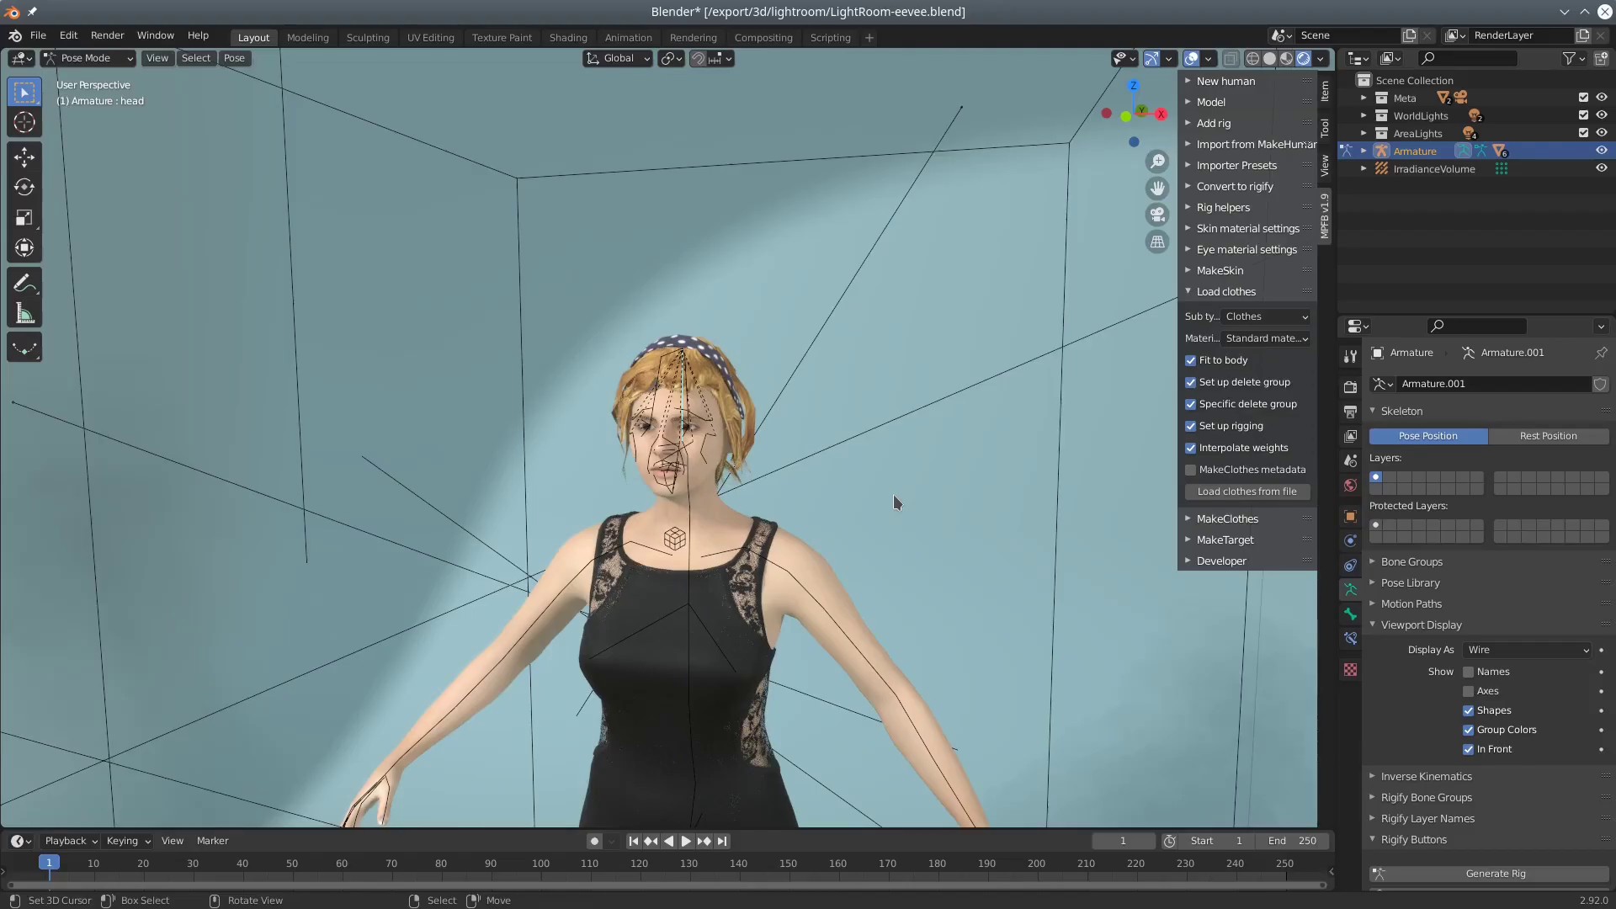